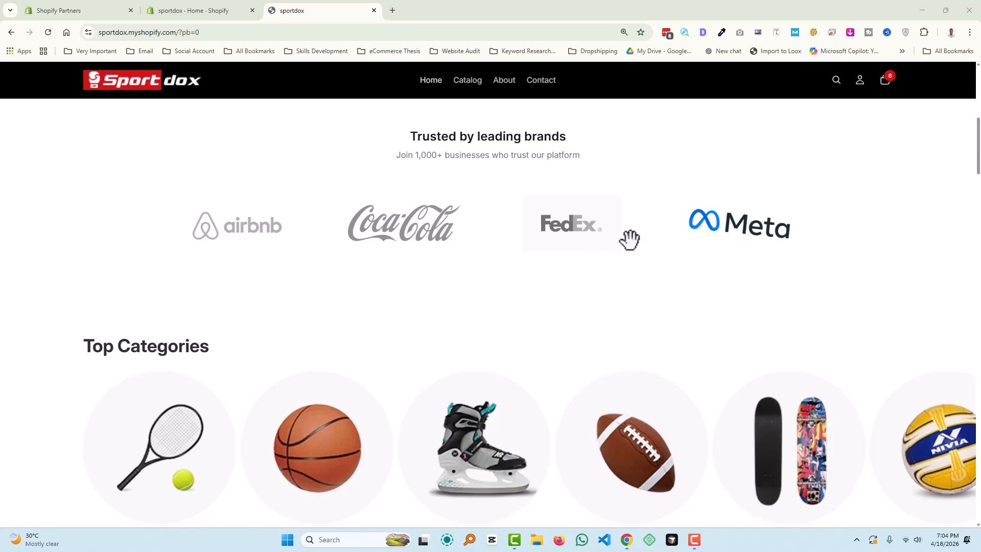
- Scroll the storefront back to its hero banner and switch to the sportdox admin Home tab
{"action": "scroll", "coordinate": [332, 256], "scroll_direction": "up", "scroll_amount": 8}
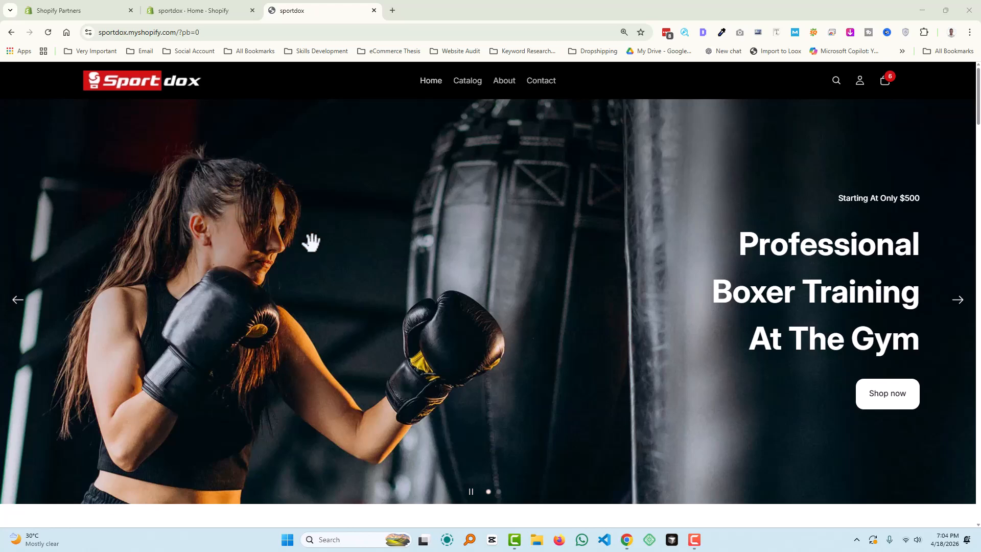
{"action": "left_click", "coordinate": [206, 13]}
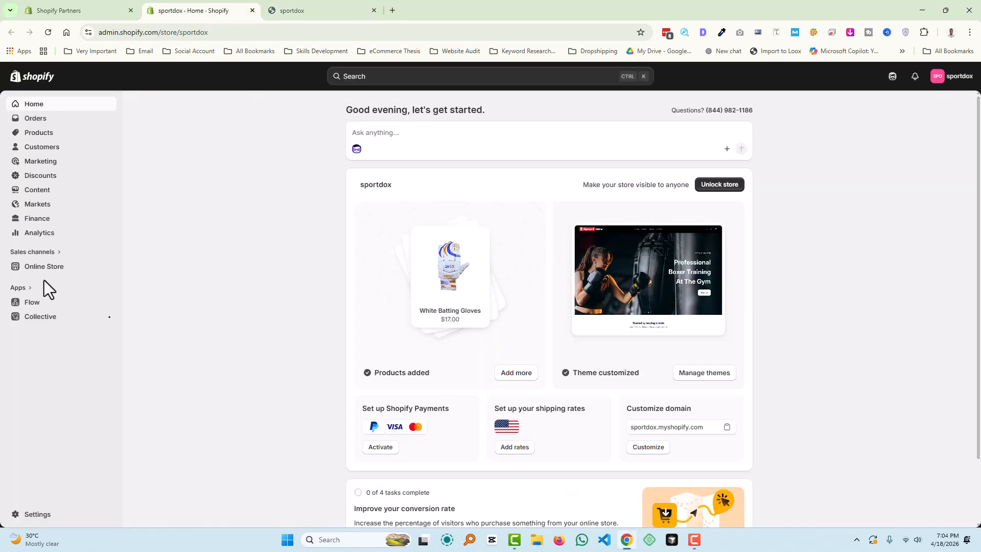
- Check the Online Store Themes page showing Horizon as current, then return to the storefront
{"action": "left_click", "coordinate": [46, 267]}
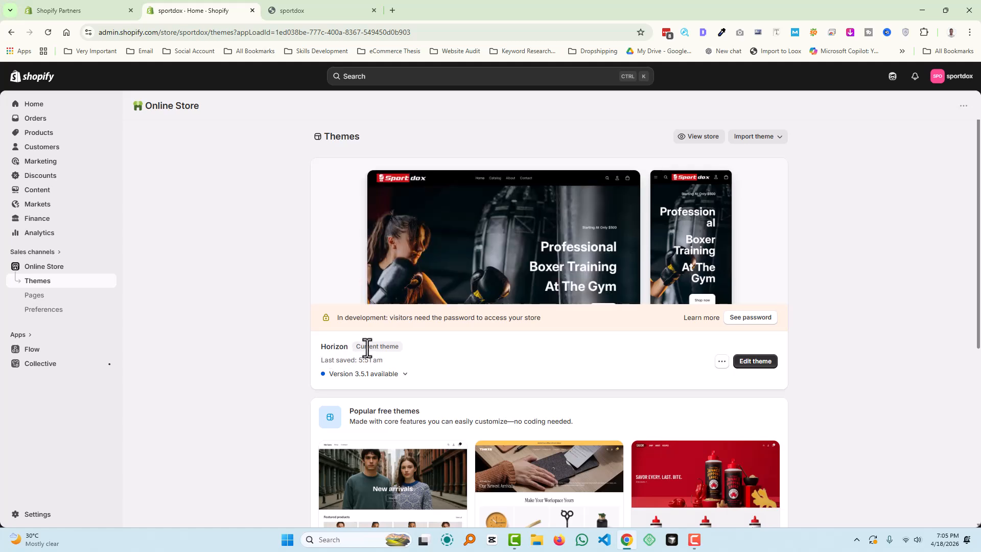
{"action": "left_click", "coordinate": [334, 2]}
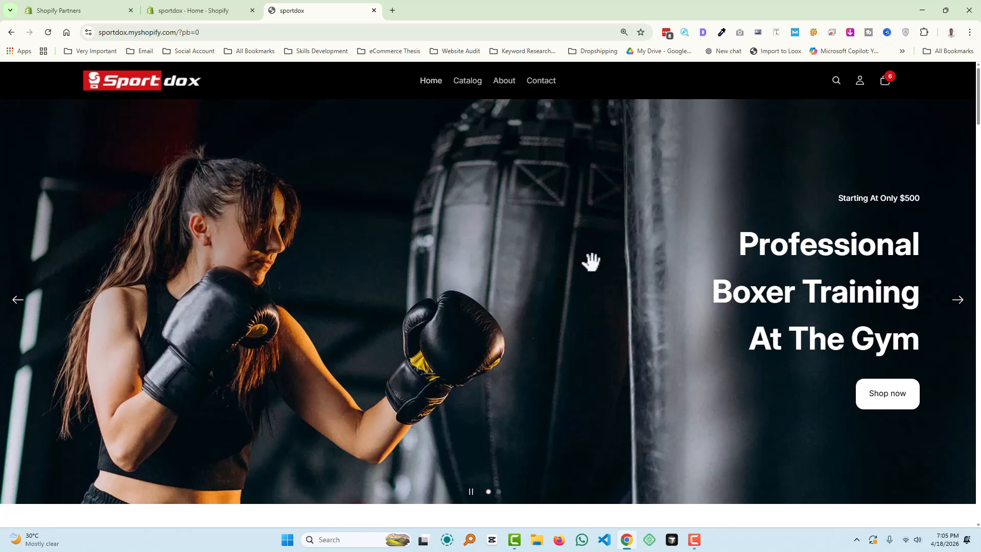
- Review the storefront homepage down to the footer, then return to the admin Themes page
{"action": "scroll", "coordinate": [591, 262], "scroll_direction": "down", "scroll_amount": 6}
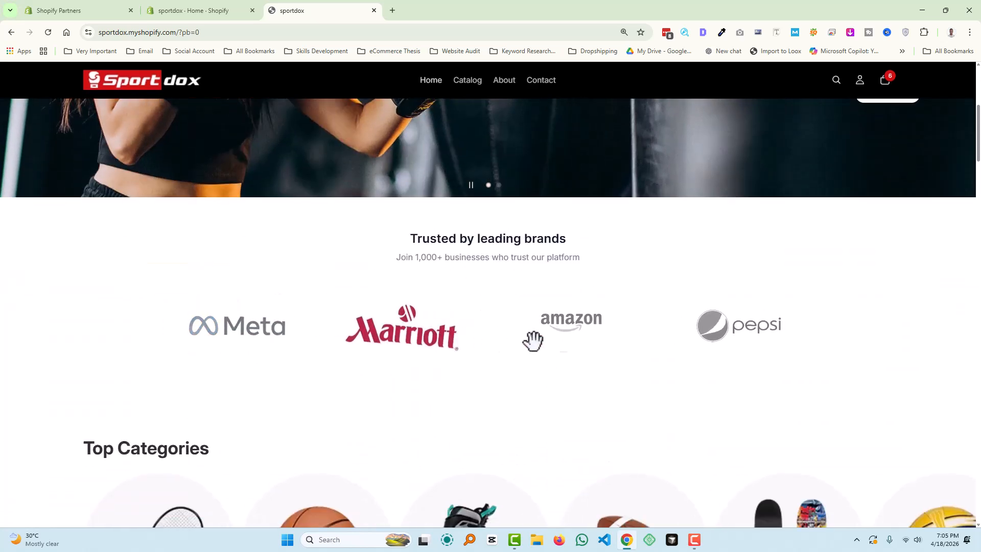
{"action": "scroll", "coordinate": [654, 334], "scroll_direction": "down", "scroll_amount": 2}
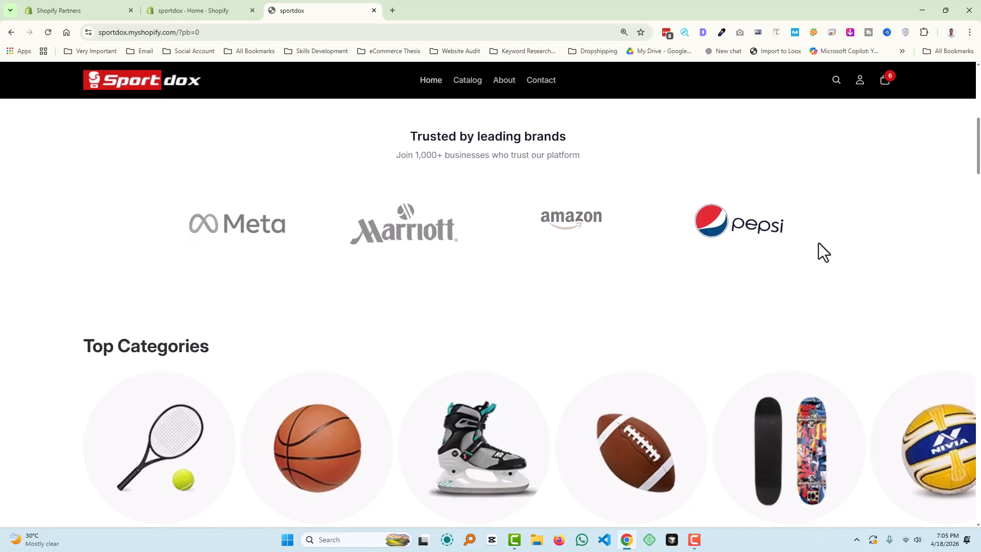
{"action": "scroll", "coordinate": [821, 244], "scroll_direction": "down", "scroll_amount": 7}
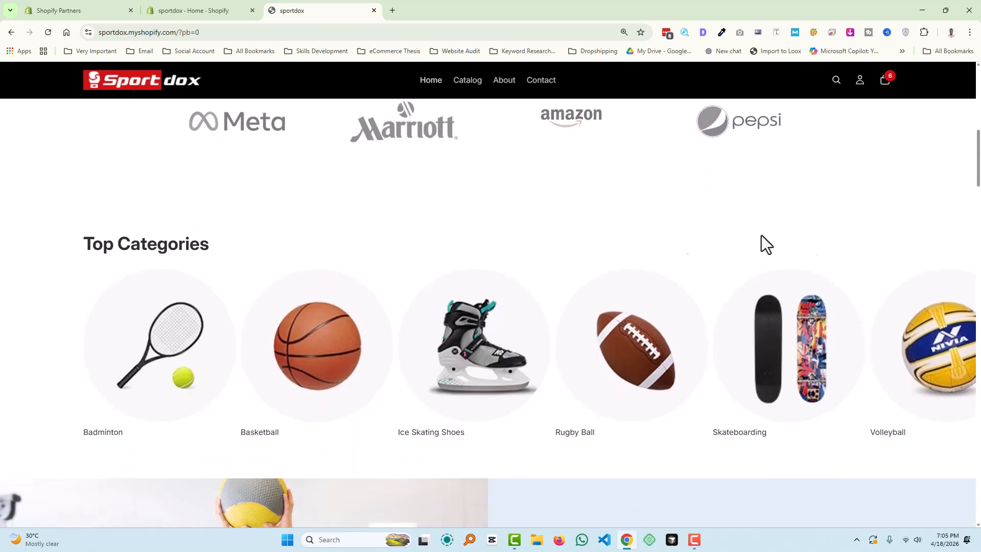
{"action": "scroll", "coordinate": [421, 268], "scroll_direction": "down", "scroll_amount": 20}
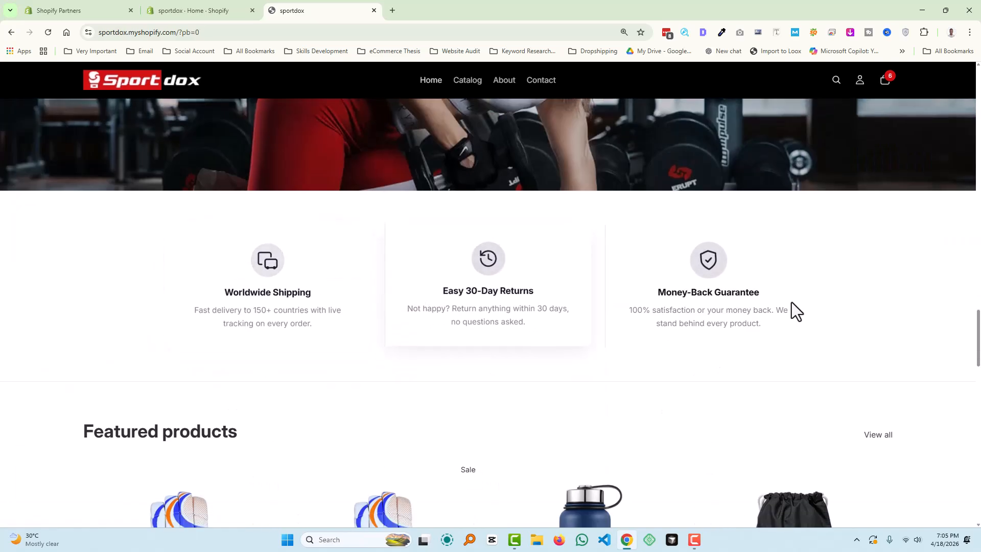
{"action": "scroll", "coordinate": [343, 300], "scroll_direction": "down", "scroll_amount": 11}
{"action": "scroll", "coordinate": [293, 298], "scroll_direction": "down", "scroll_amount": 9}
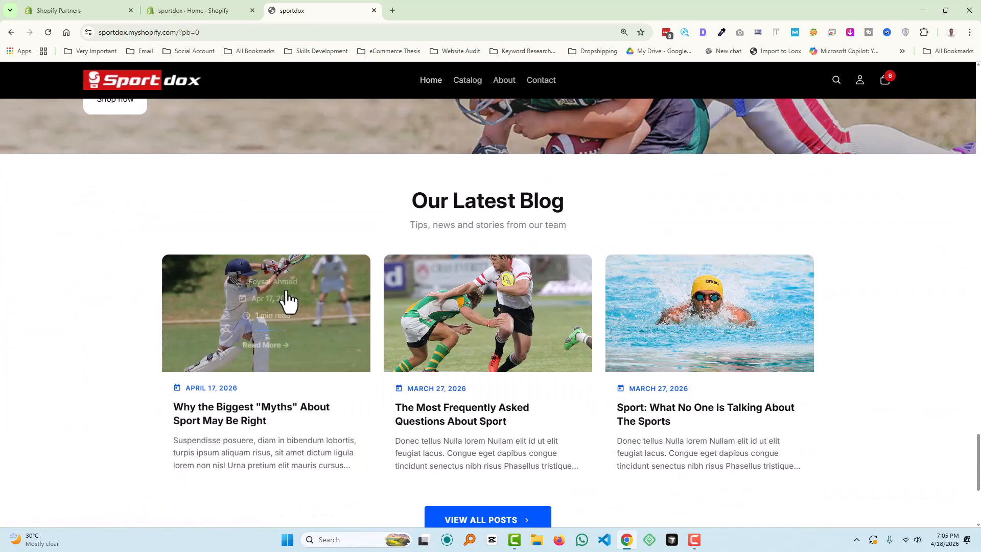
{"action": "scroll", "coordinate": [181, 252], "scroll_direction": "down", "scroll_amount": 4}
{"action": "scroll", "coordinate": [262, 257], "scroll_direction": "down", "scroll_amount": 1}
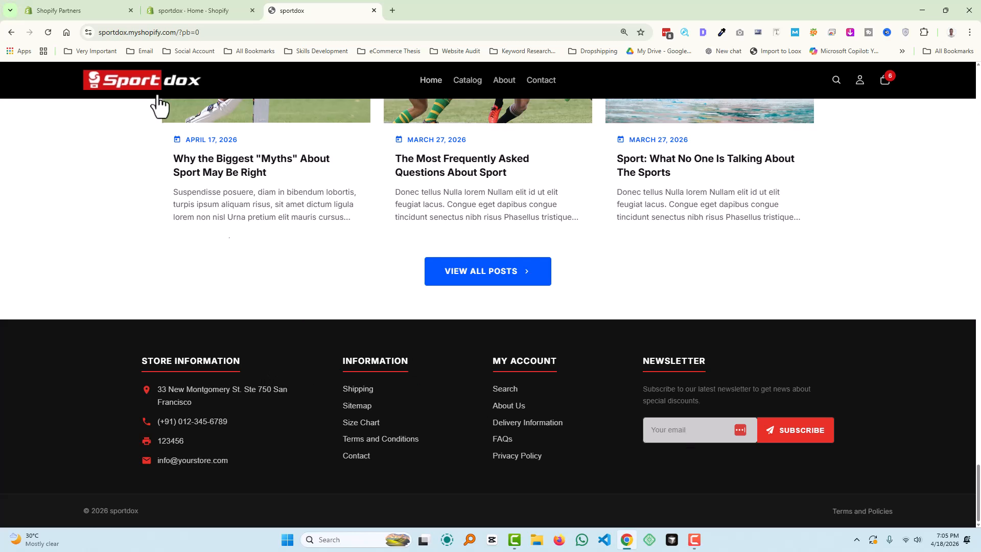
{"action": "left_click", "coordinate": [178, 7]}
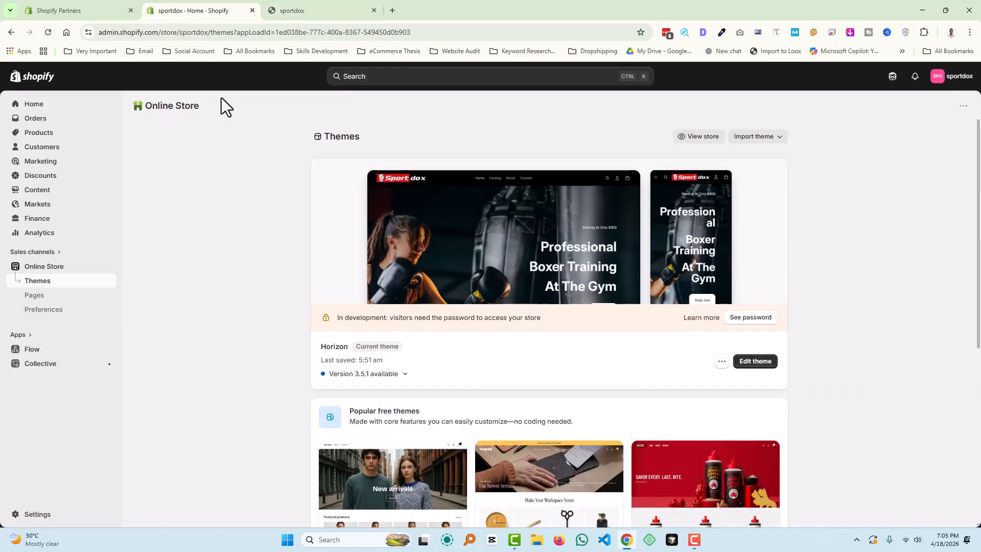
- Open the Horizon theme editor in a new browser tab
{"action": "right_click", "coordinate": [746, 361]}
{"action": "left_click", "coordinate": [774, 374]}
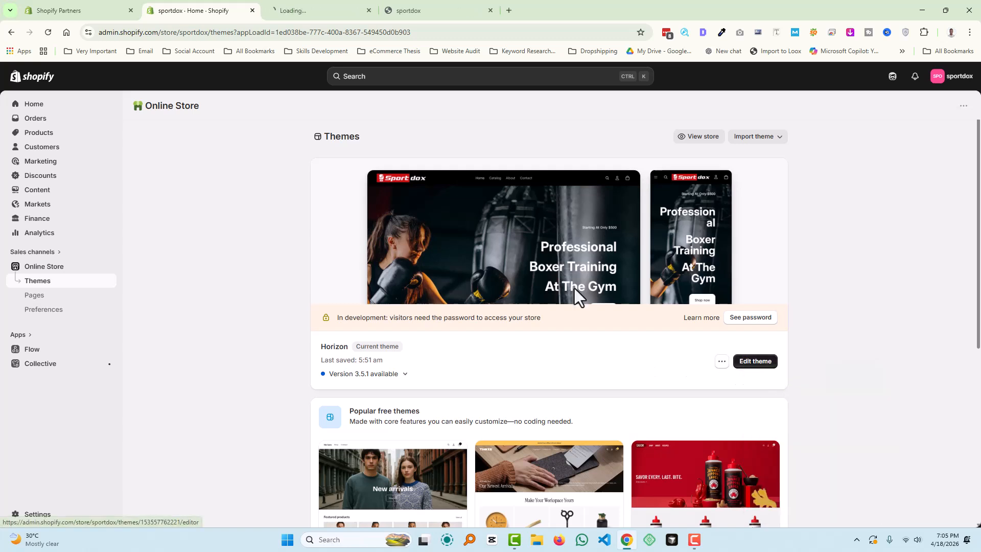
{"action": "left_click", "coordinate": [328, 3]}
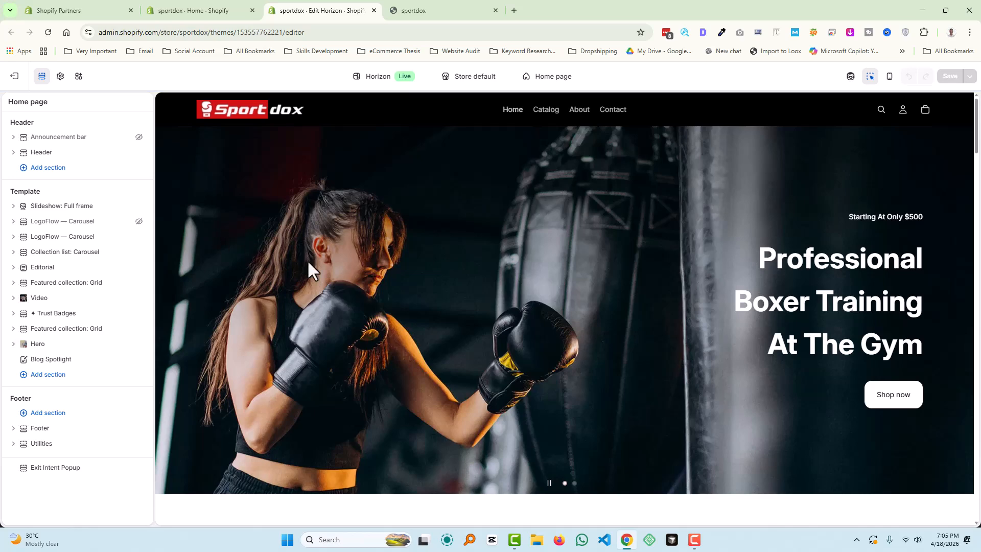
- Scroll the Home page preview to the footer and briefly select the Footer section
{"action": "scroll", "coordinate": [308, 305], "scroll_direction": "down", "scroll_amount": 2}
{"action": "scroll", "coordinate": [307, 307], "scroll_direction": "down", "scroll_amount": 20}
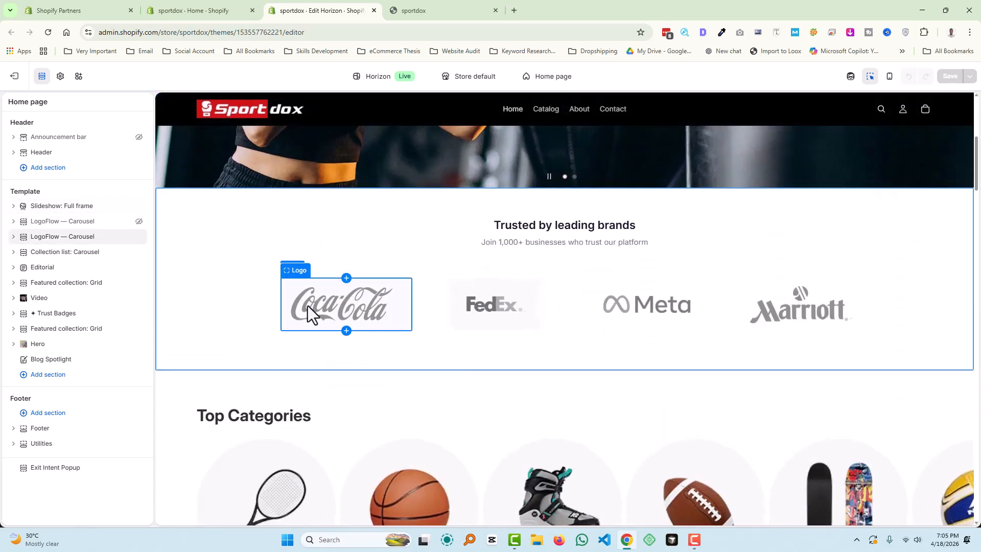
{"action": "scroll", "coordinate": [224, 404], "scroll_direction": "down", "scroll_amount": 20}
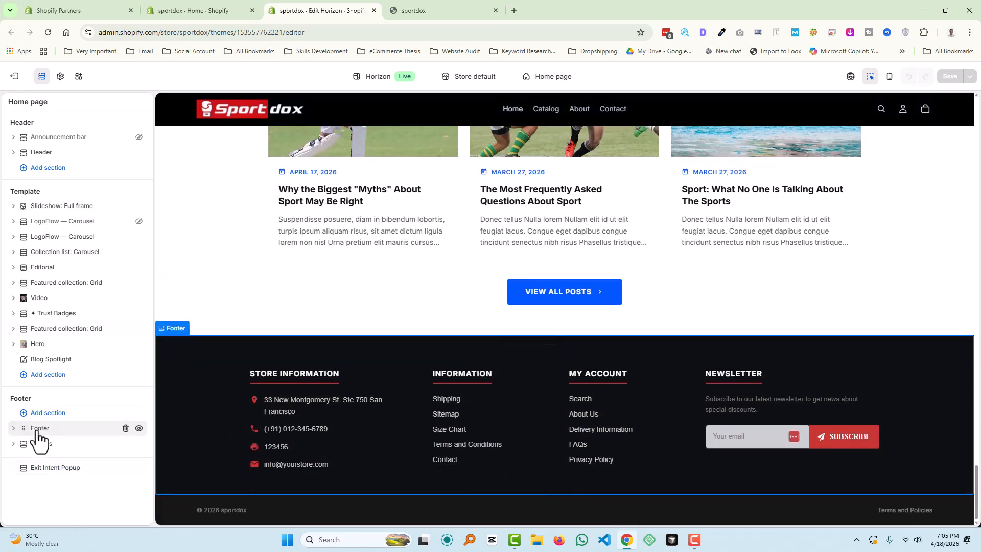
{"action": "left_click", "coordinate": [37, 429]}
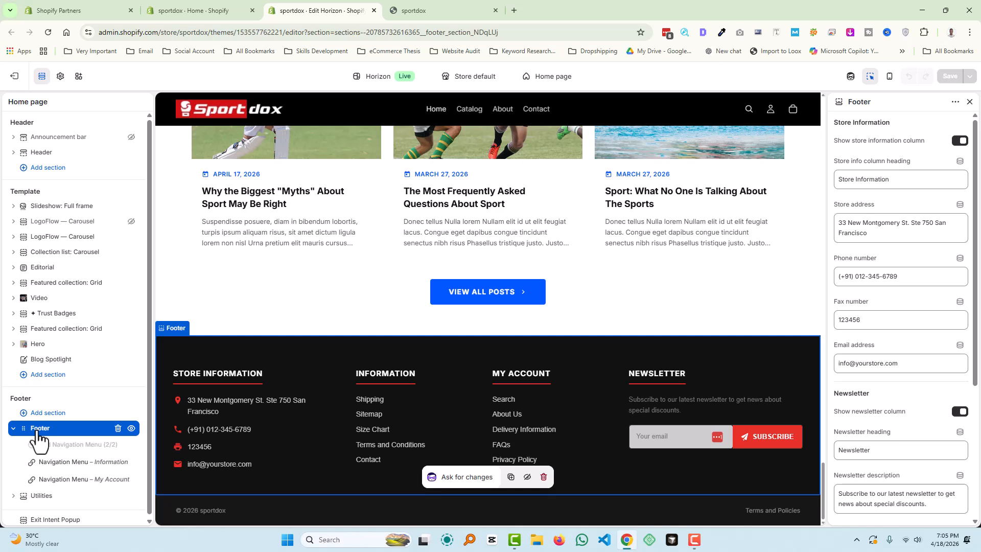
{"action": "left_click", "coordinate": [37, 431]}
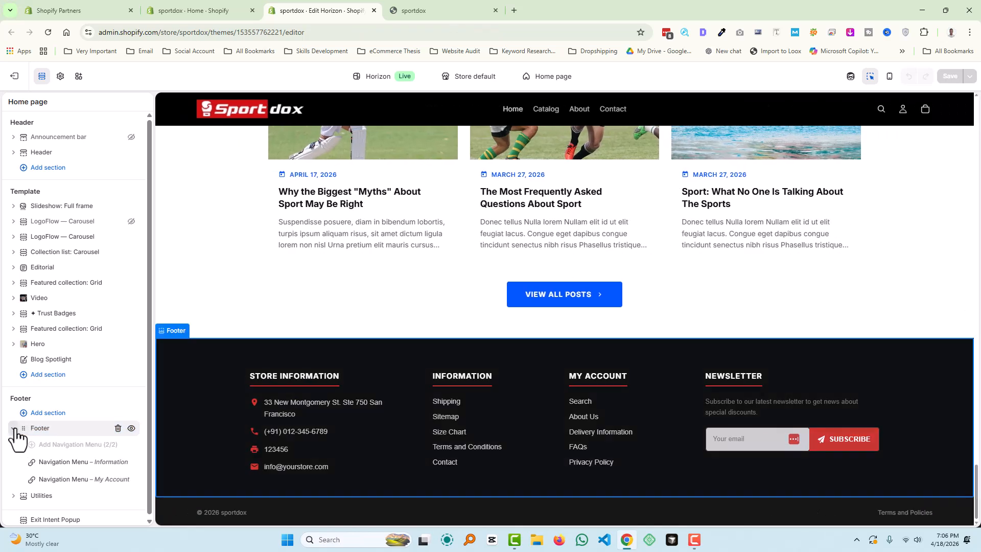
- Add a second Footer section with the email-signup layout above the original footer
{"action": "left_click", "coordinate": [50, 414]}
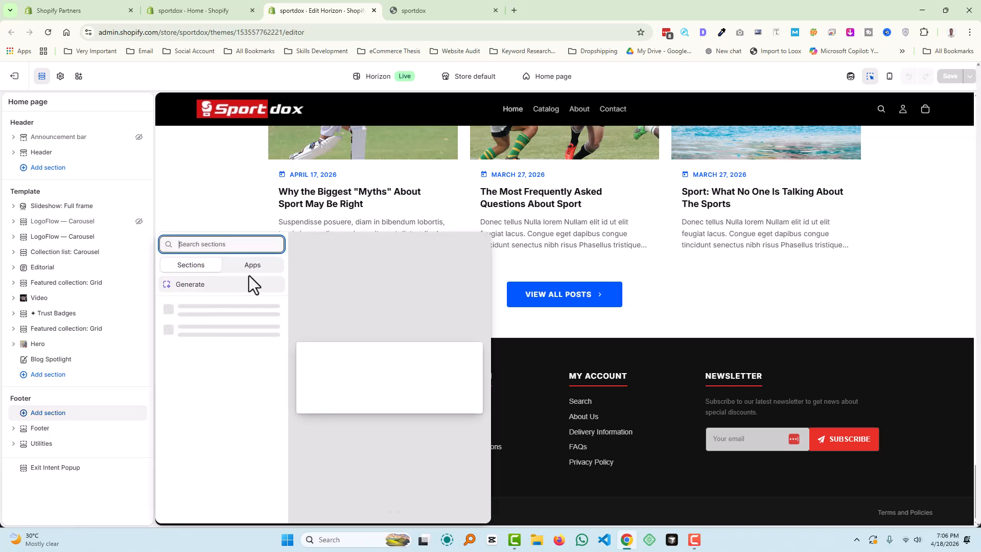
{"action": "type", "text": "foot"}
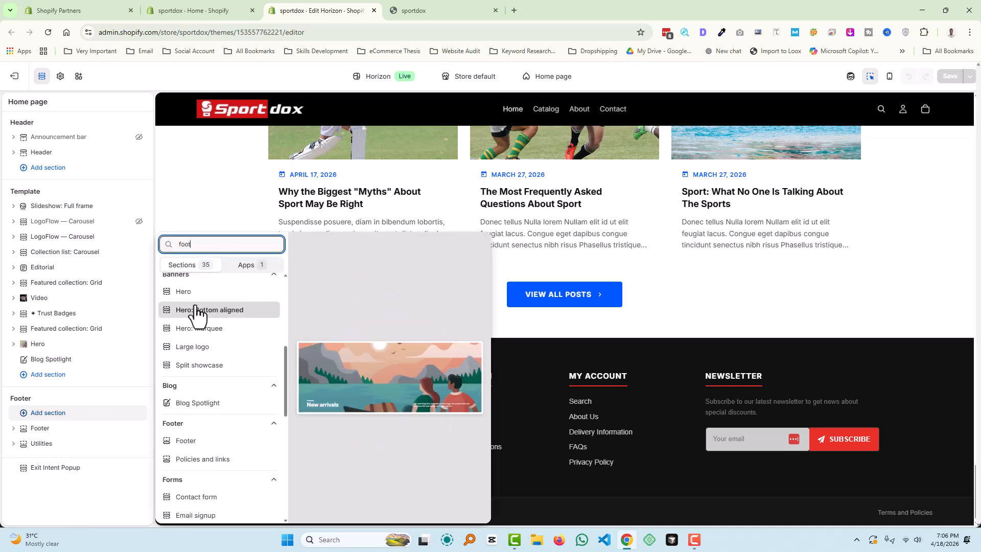
{"action": "type", "text": "er"}
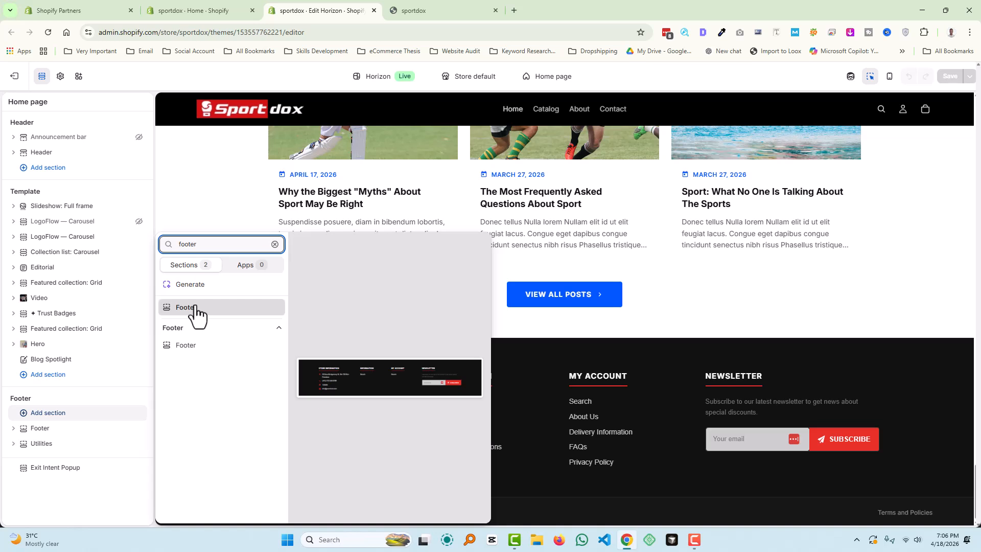
{"action": "left_click", "coordinate": [198, 346]}
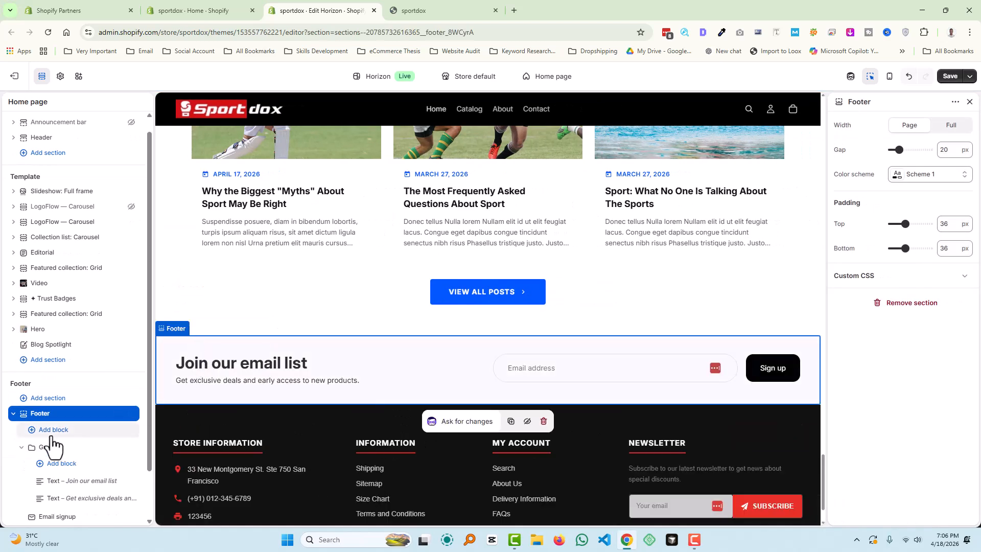
{"action": "scroll", "coordinate": [84, 449], "scroll_direction": "down", "scroll_amount": 1}
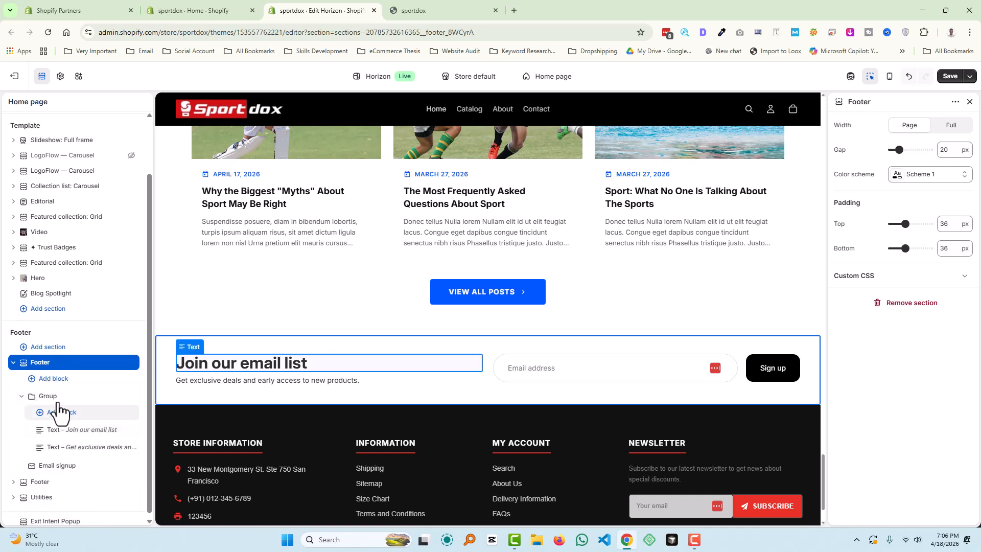
- Add an empty Layout Group block to the new footer section, ahead of the existing group
{"action": "left_click", "coordinate": [21, 398]}
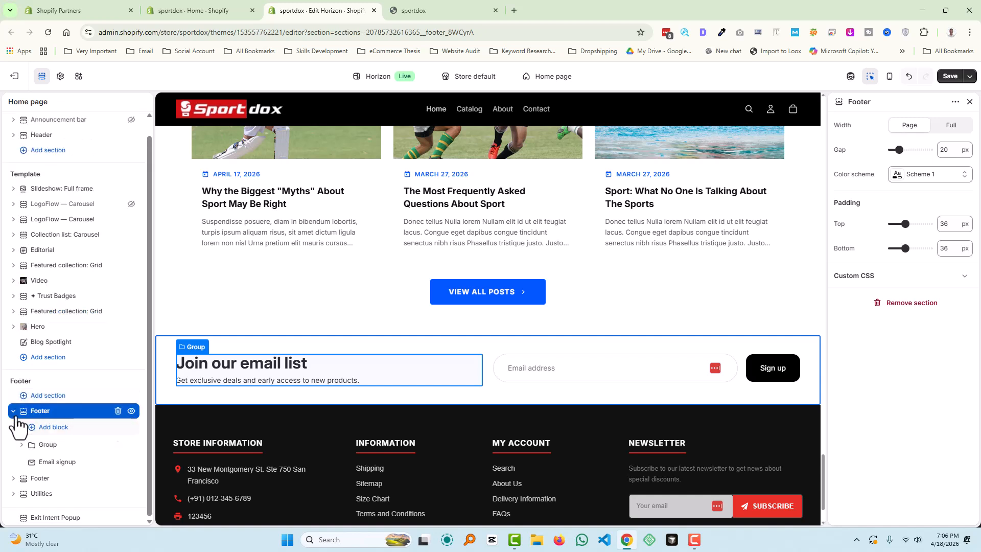
{"action": "left_click", "coordinate": [51, 429]}
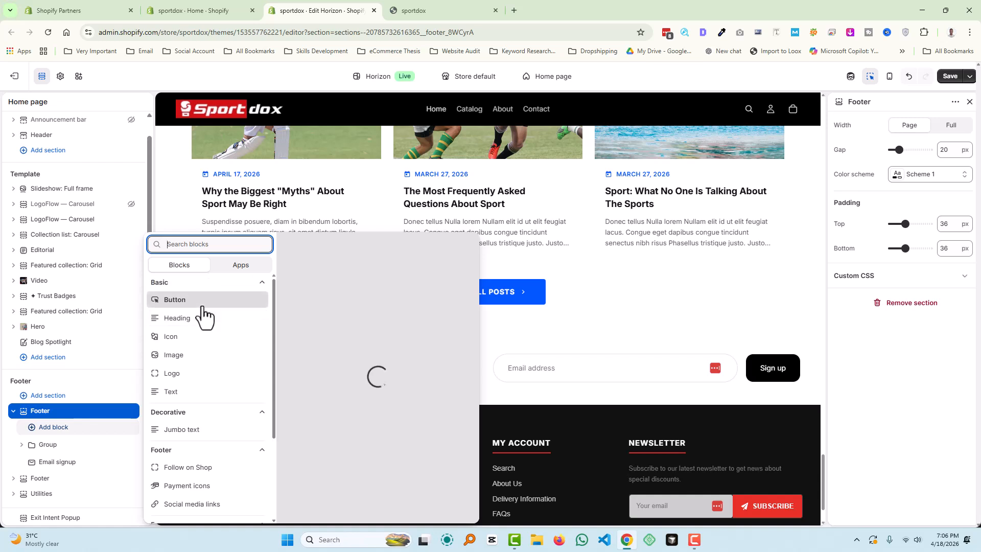
{"action": "scroll", "coordinate": [212, 450], "scroll_direction": "down", "scroll_amount": 3}
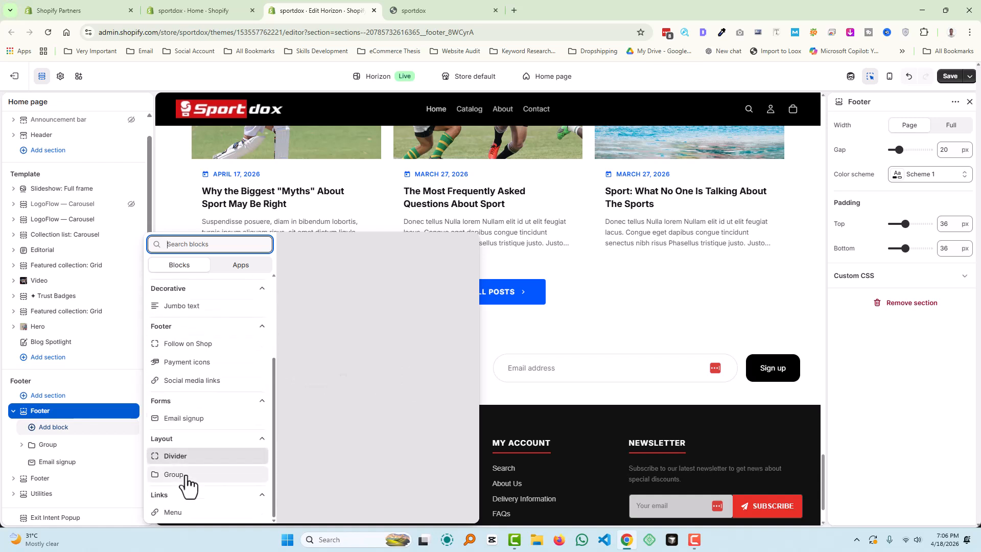
{"action": "left_click", "coordinate": [185, 477]}
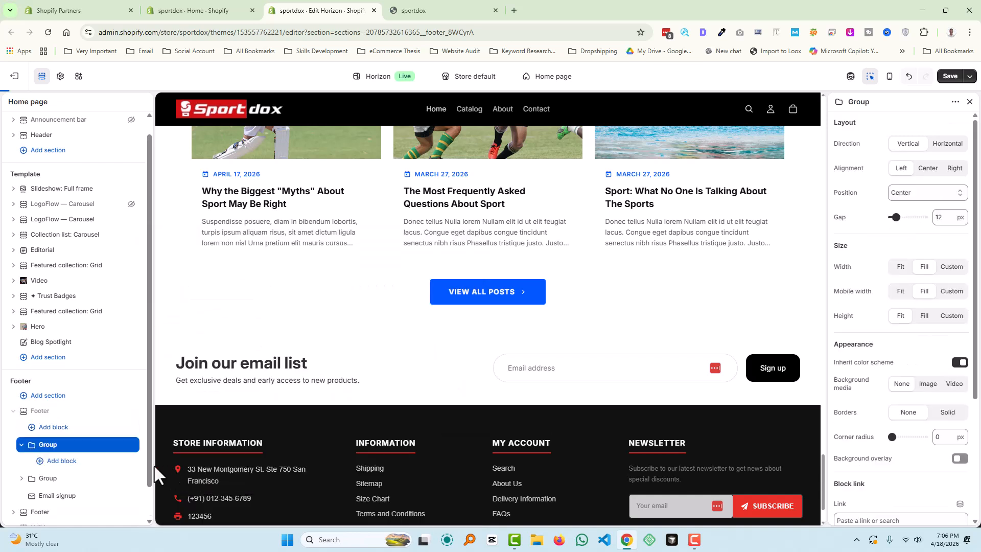
- Add a Title block inside the new footer Group
{"action": "left_click", "coordinate": [57, 461]}
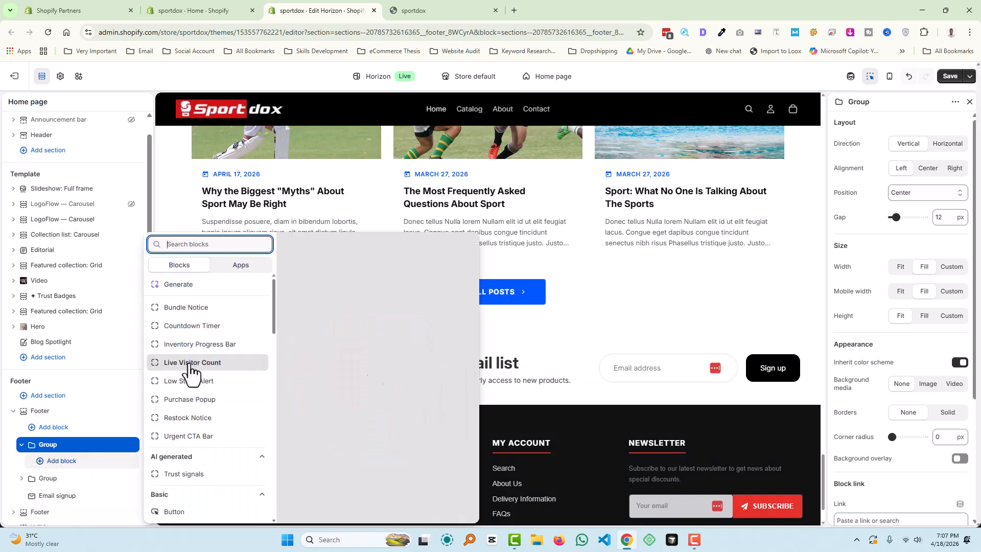
{"action": "scroll", "coordinate": [197, 384], "scroll_direction": "down", "scroll_amount": 10}
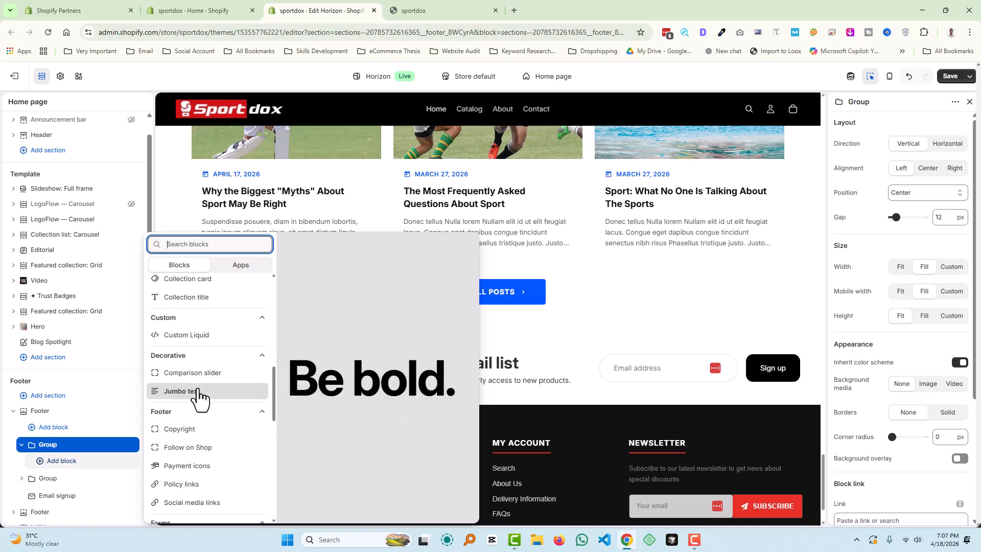
{"action": "scroll", "coordinate": [199, 396], "scroll_direction": "up", "scroll_amount": 1}
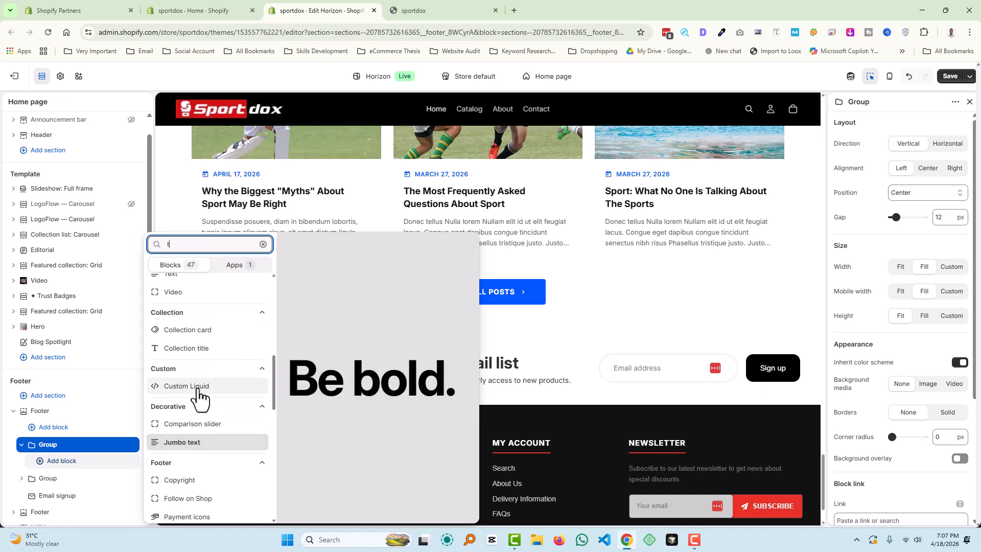
{"action": "type", "text": "tit"}
{"action": "left_click", "coordinate": [187, 362]}
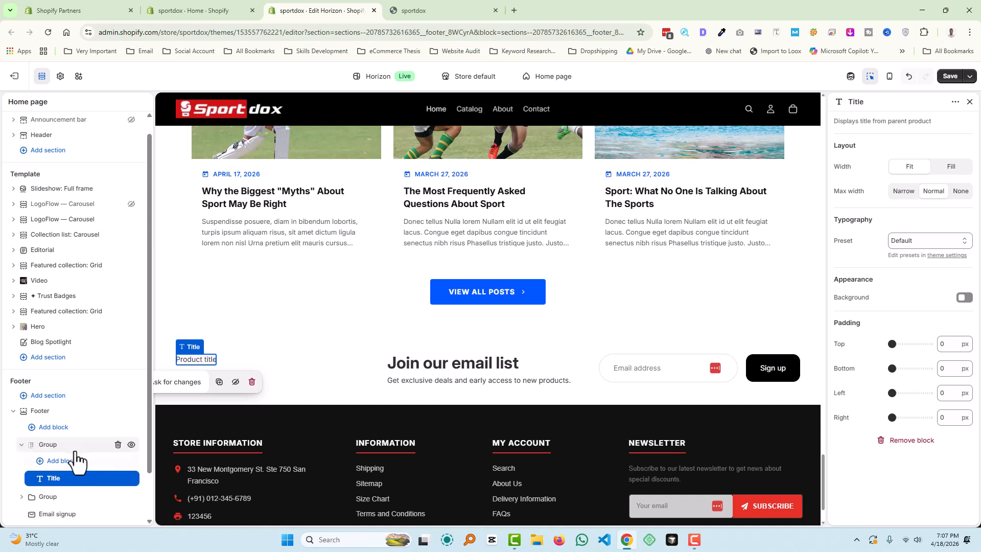
- Add a Text block below the Title, then collapse the group
{"action": "left_click_drag", "start_coordinate": [74, 481], "coordinate": [85, 499]}
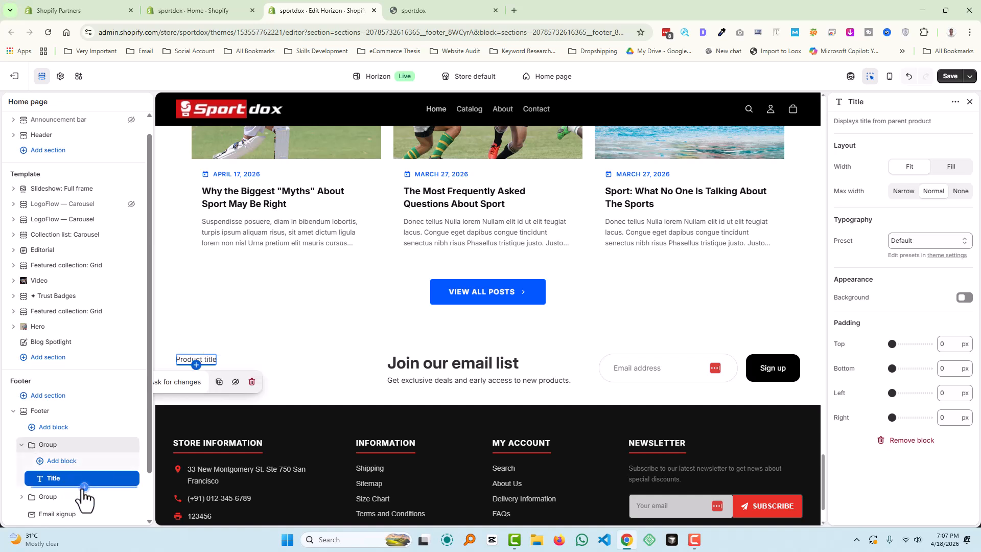
{"action": "left_click", "coordinate": [85, 487]}
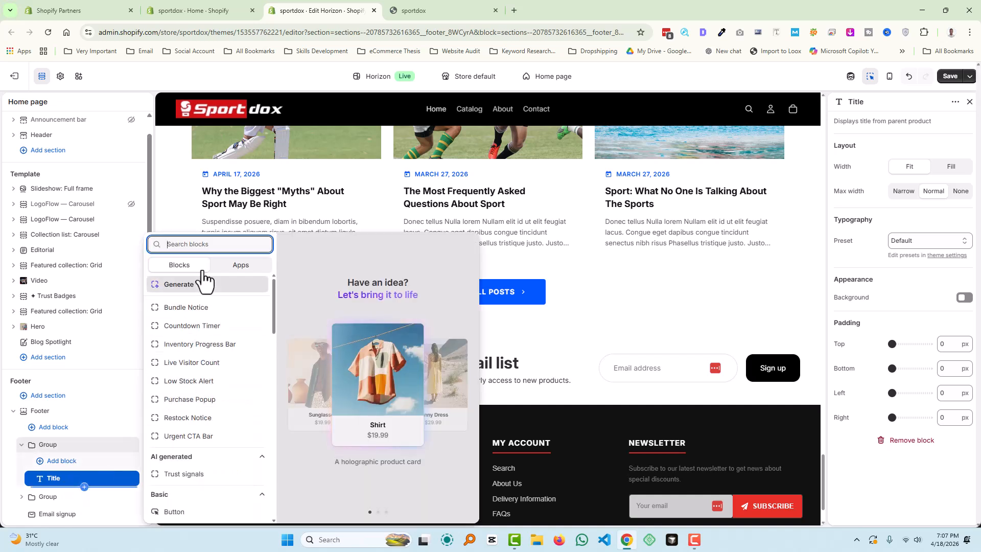
{"action": "type", "text": "text"}
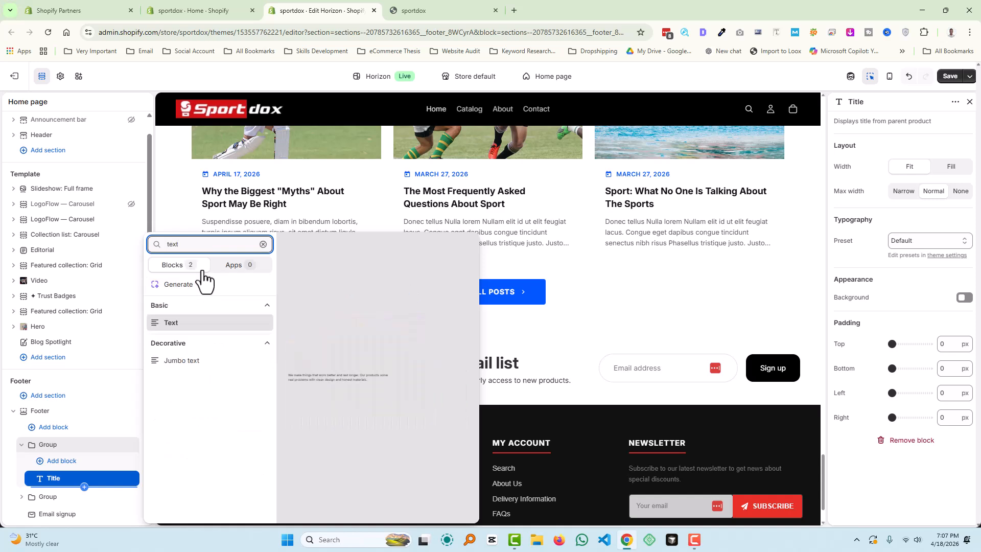
{"action": "left_click", "coordinate": [185, 327]}
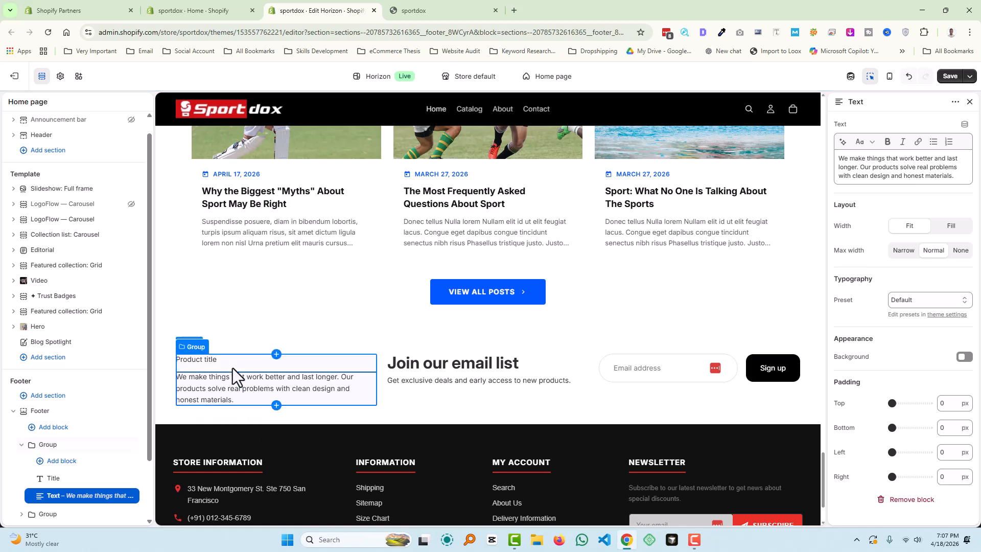
{"action": "left_click", "coordinate": [22, 445]}
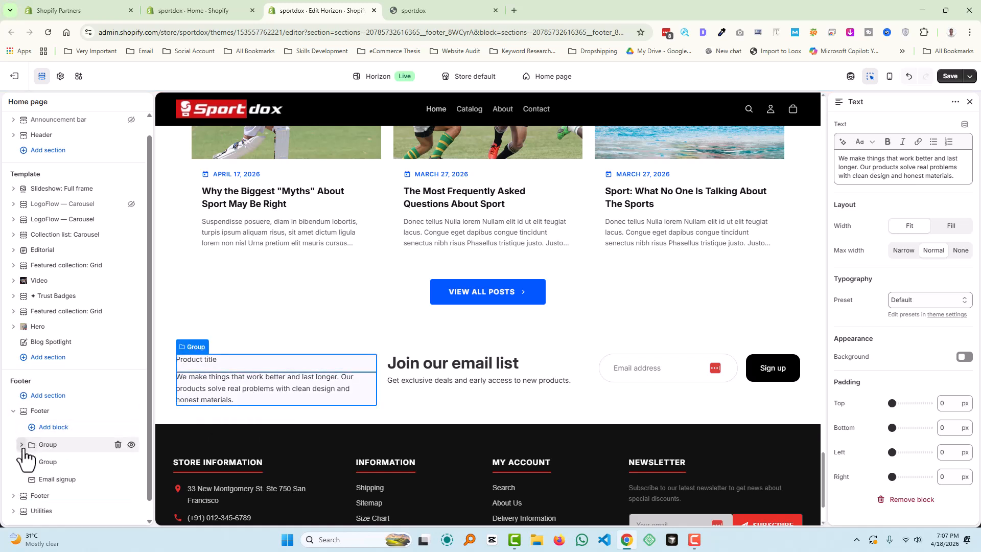
- Duplicate the Title-and-Text group twice so three copies sit side by side
{"action": "right_click", "coordinate": [58, 448]}
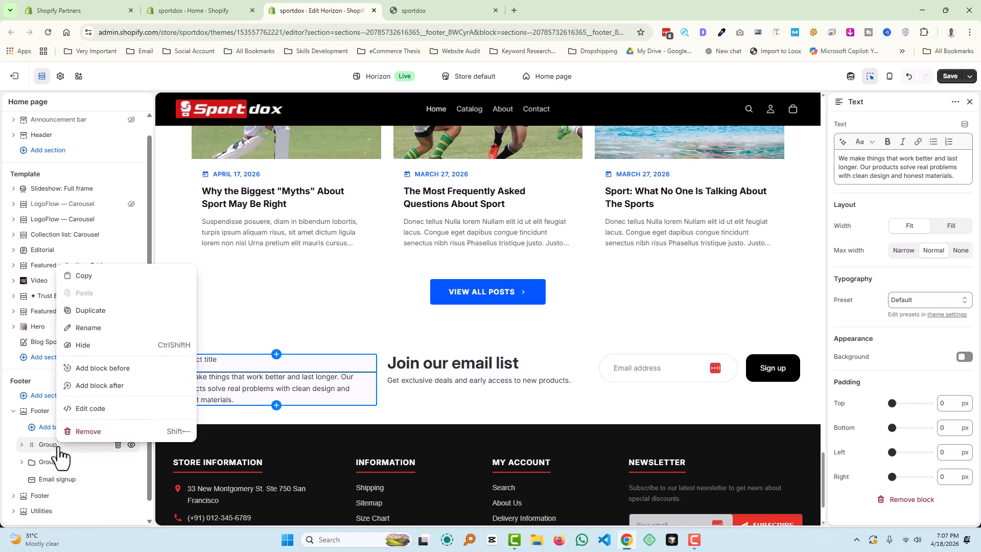
{"action": "left_click", "coordinate": [96, 311]}
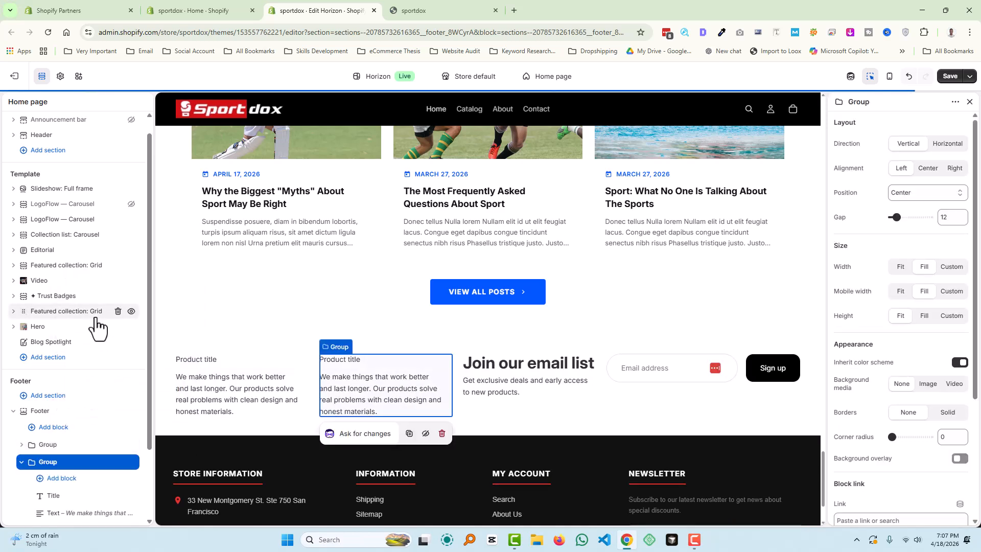
{"action": "right_click", "coordinate": [63, 463]}
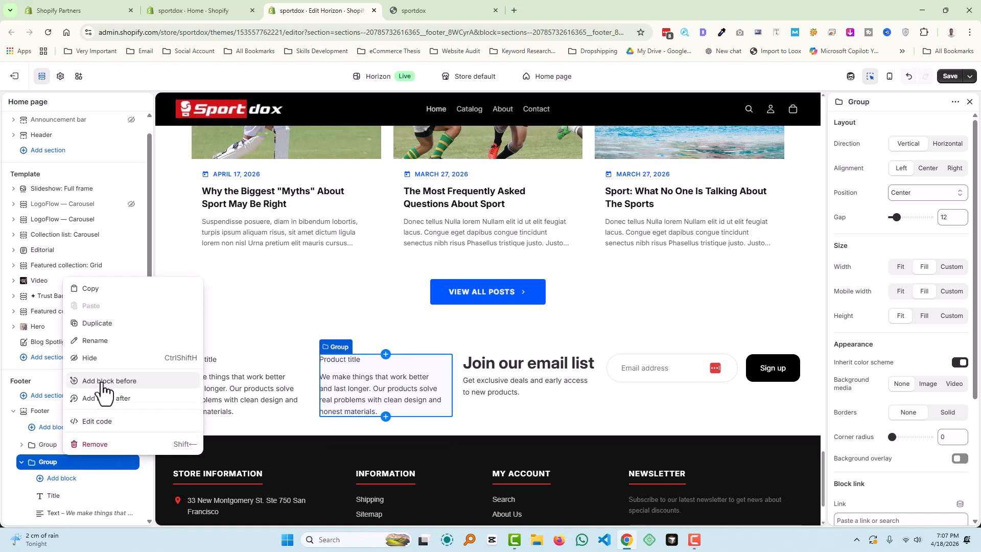
{"action": "left_click", "coordinate": [102, 323]}
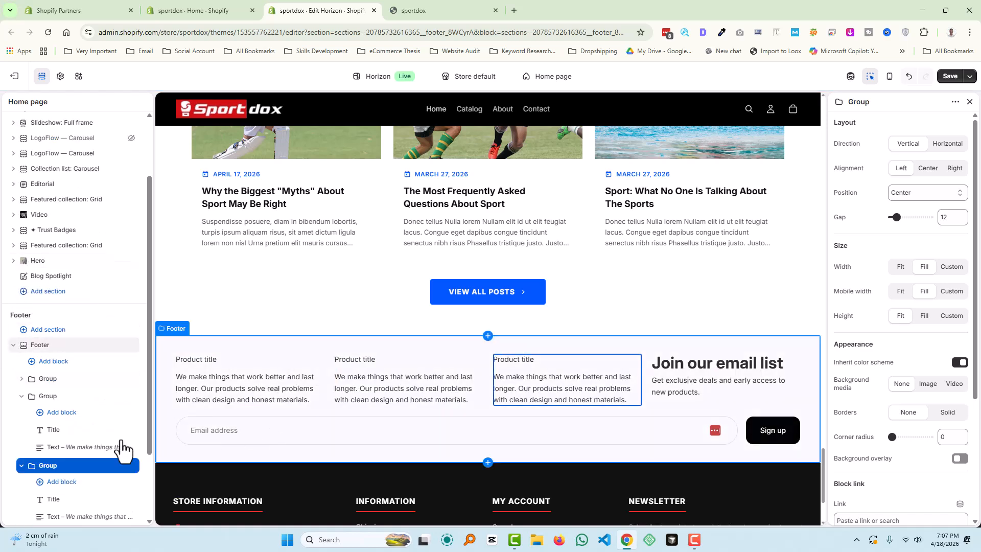
{"action": "scroll", "coordinate": [82, 463], "scroll_direction": "down", "scroll_amount": 3}
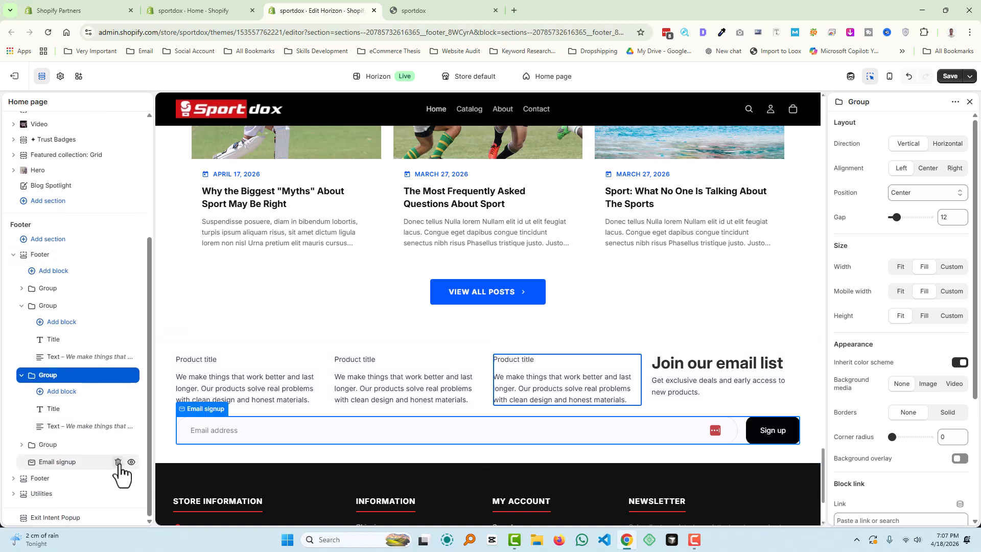
- Delete the Email signup block and give the custom footer section color scheme Scheme 9
{"action": "left_click", "coordinate": [118, 462]}
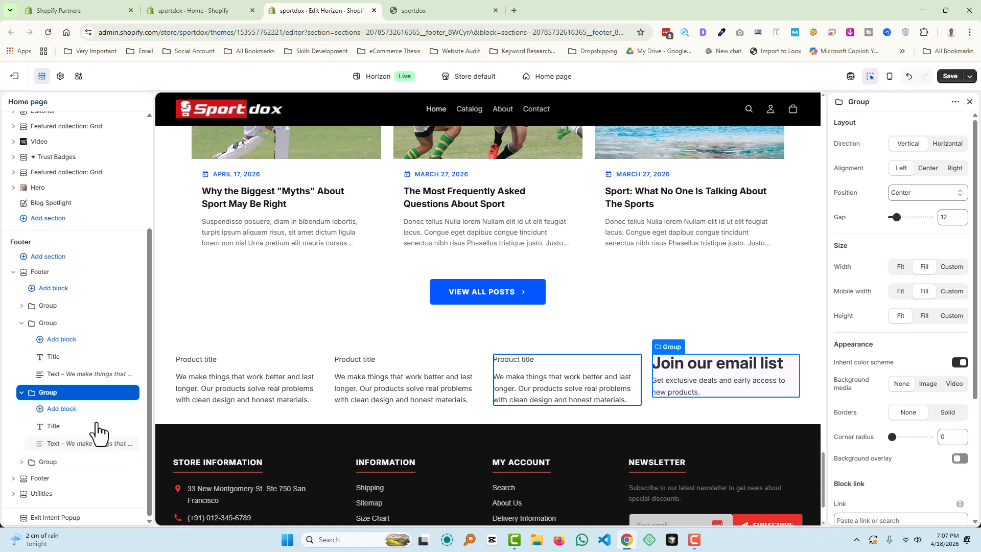
{"action": "left_click", "coordinate": [73, 273]}
{"action": "left_click", "coordinate": [940, 176]}
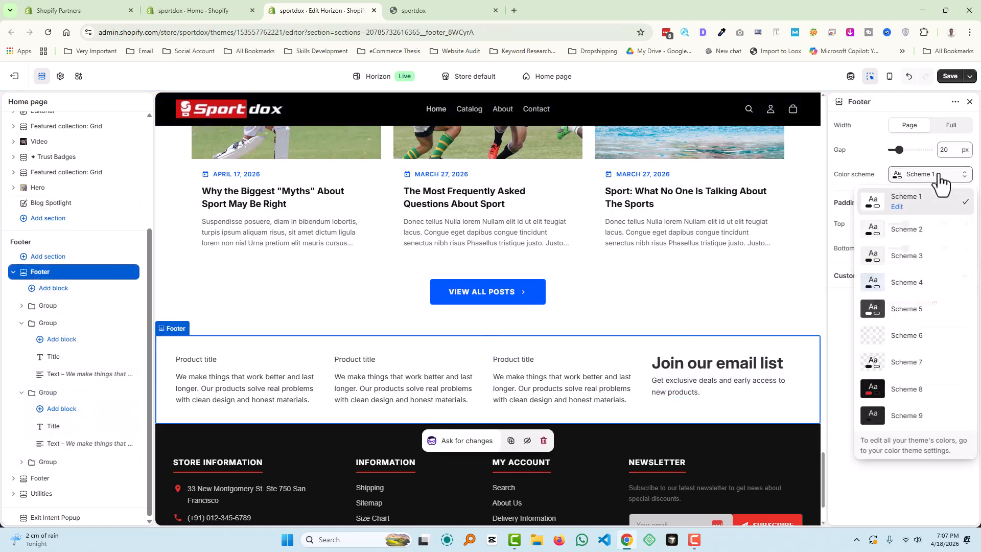
{"action": "left_click", "coordinate": [909, 415]}
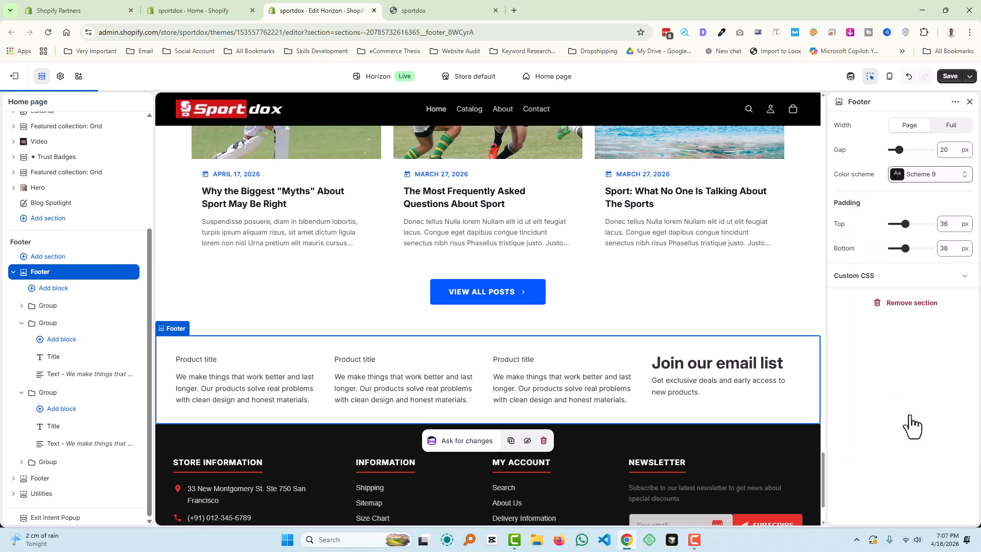
- Add a New arrivals Heading block above the Title in the second group
{"action": "left_click", "coordinate": [57, 356]}
{"action": "left_click", "coordinate": [60, 359]}
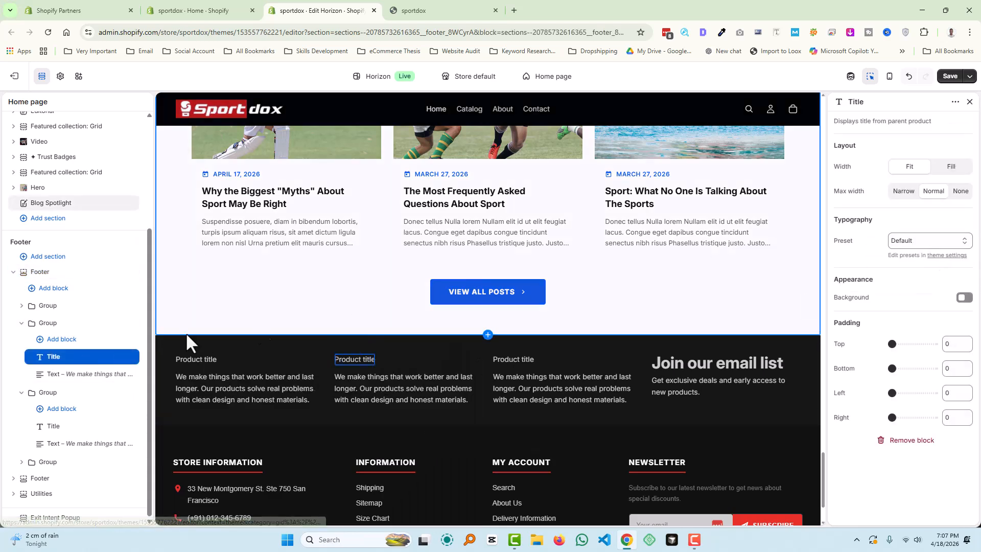
{"action": "left_click", "coordinate": [83, 349]}
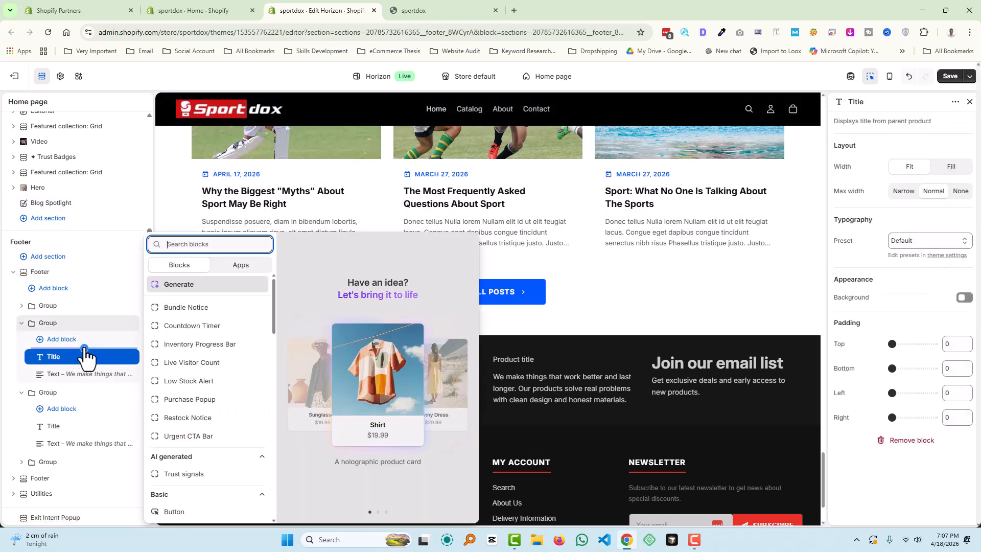
{"action": "scroll", "coordinate": [213, 384], "scroll_direction": "down", "scroll_amount": 5}
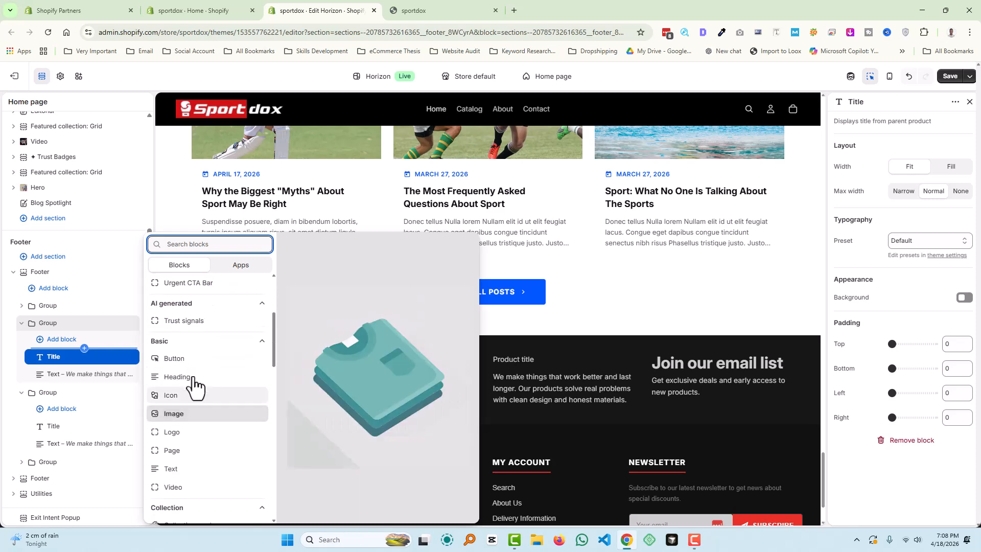
{"action": "key", "text": "Escape"}
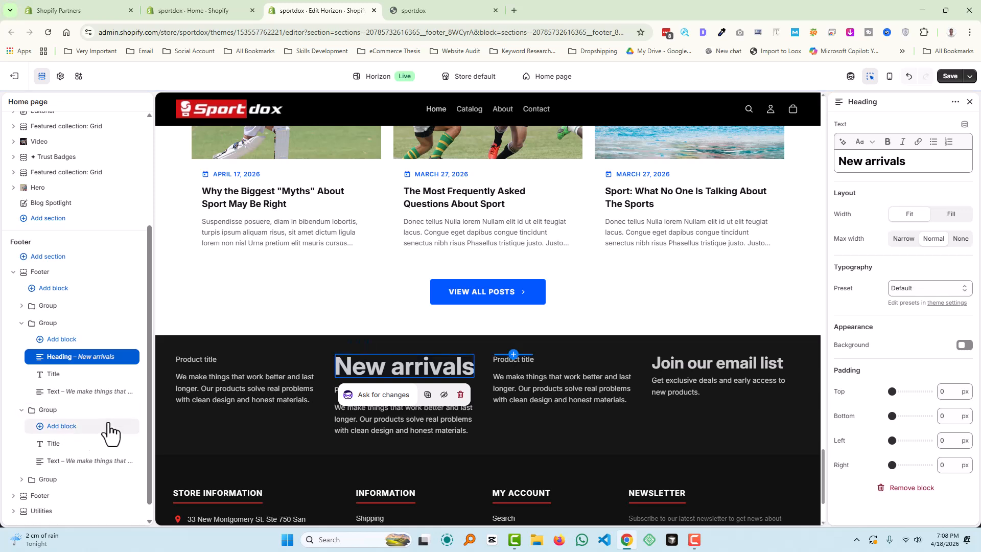
- Remove the second group's Product Title block and select the New arrivals heading
{"action": "right_click", "coordinate": [67, 376]}
{"action": "left_click", "coordinate": [116, 361]}
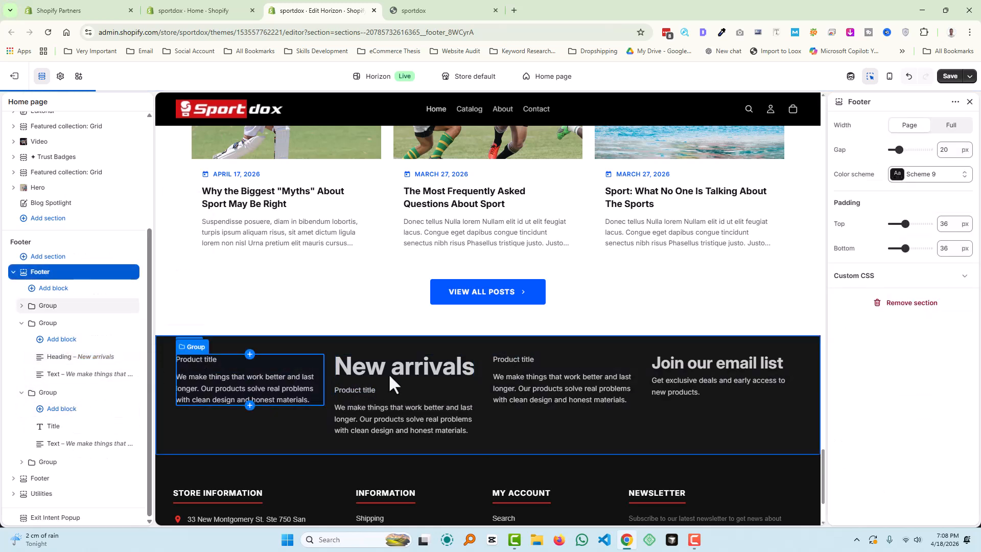
{"action": "left_click", "coordinate": [390, 368]}
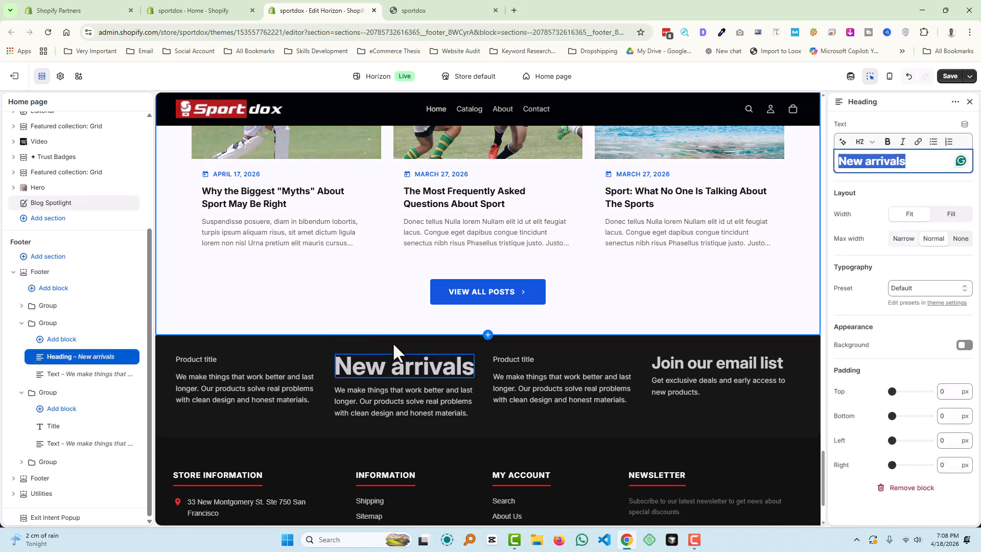
{"action": "left_click", "coordinate": [970, 102]}
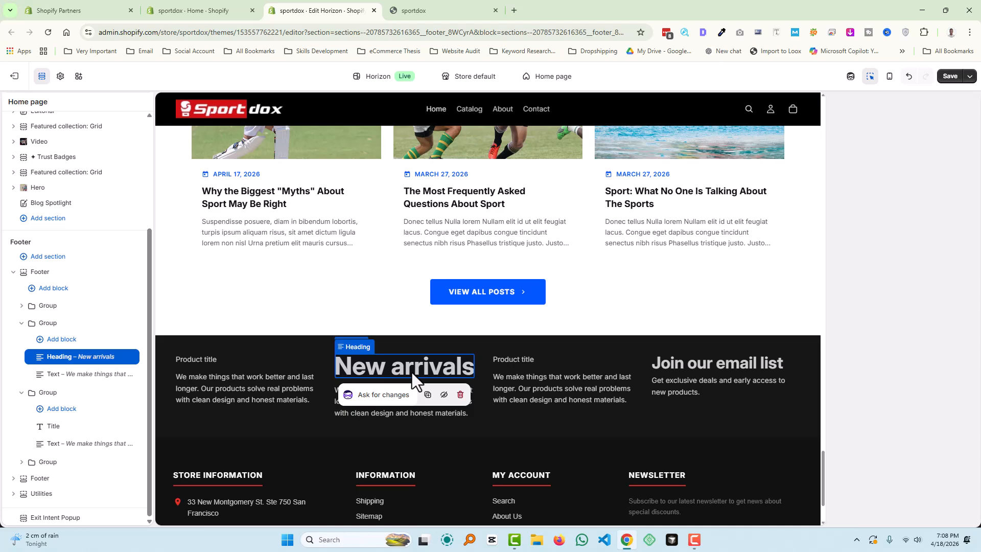
{"action": "scroll", "coordinate": [360, 449], "scroll_direction": "down", "scroll_amount": 1}
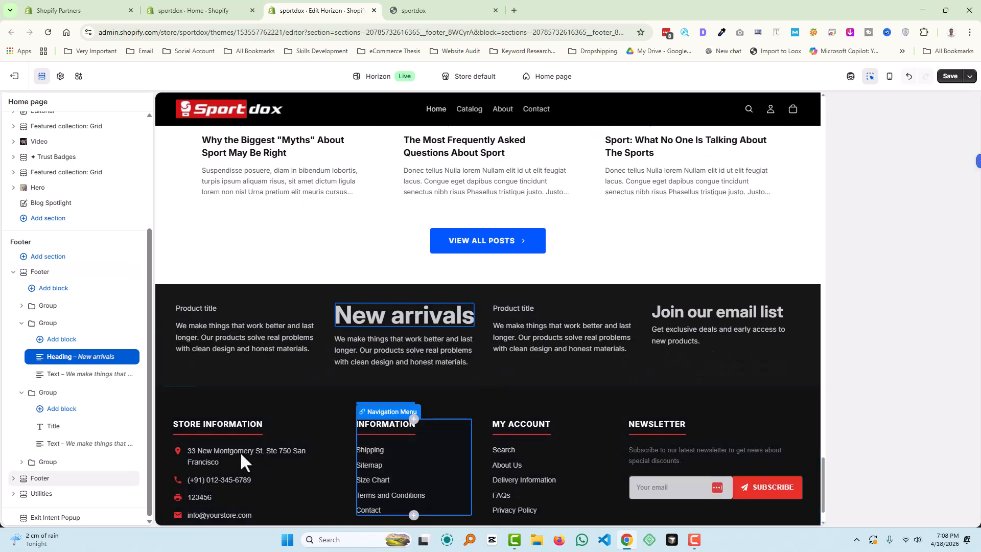
{"action": "scroll", "coordinate": [237, 463], "scroll_direction": "down", "scroll_amount": 1}
{"action": "scroll", "coordinate": [368, 354], "scroll_direction": "up", "scroll_amount": 1}
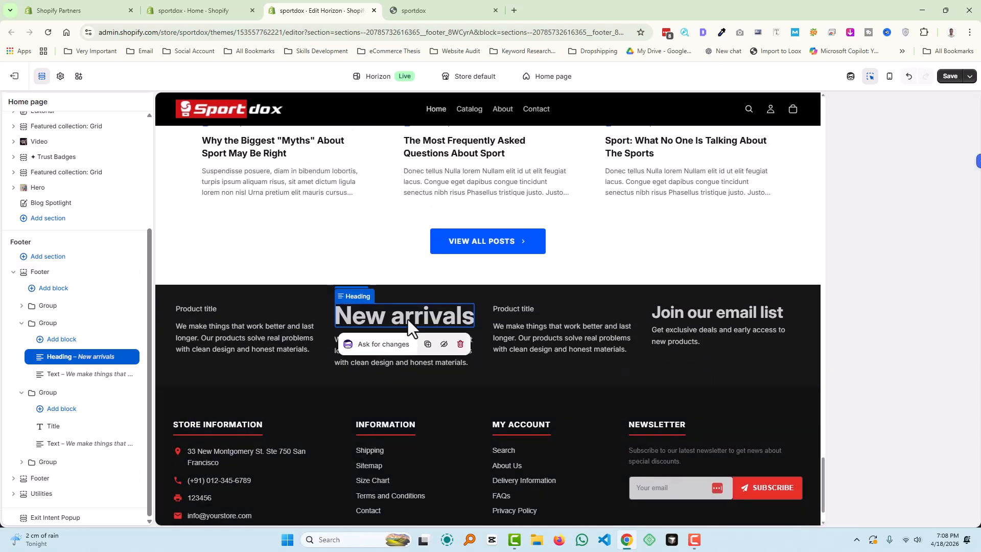
{"action": "left_click", "coordinate": [408, 321]}
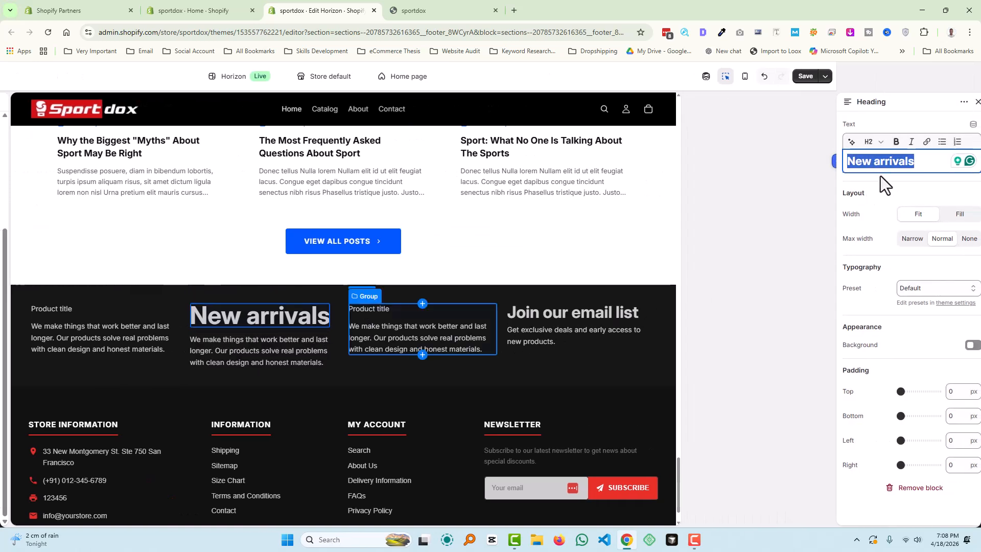
- Change the New arrivals heading from H2 to H3 with the Heading 3 typography preset
{"action": "left_click", "coordinate": [875, 145]}
{"action": "left_click", "coordinate": [869, 244]}
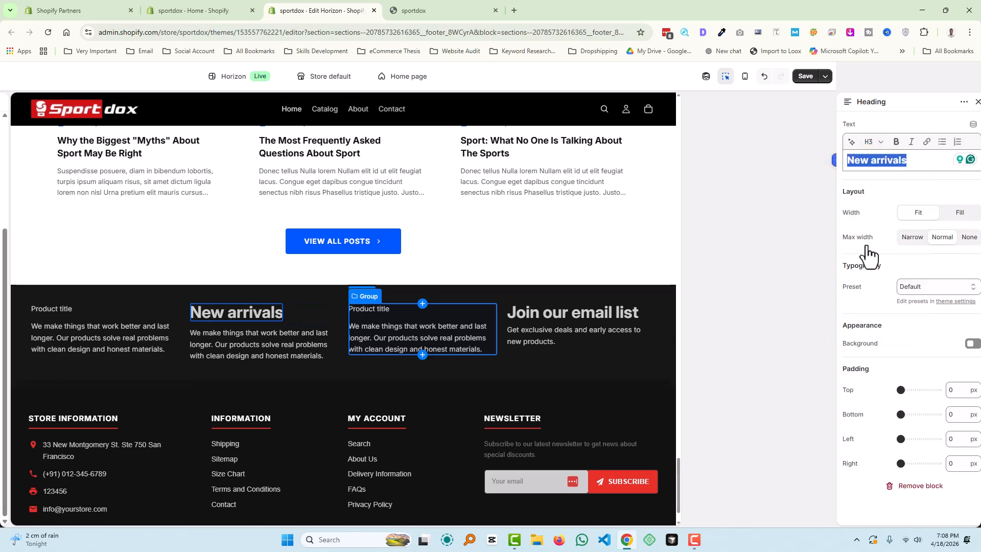
{"action": "left_click", "coordinate": [918, 291]}
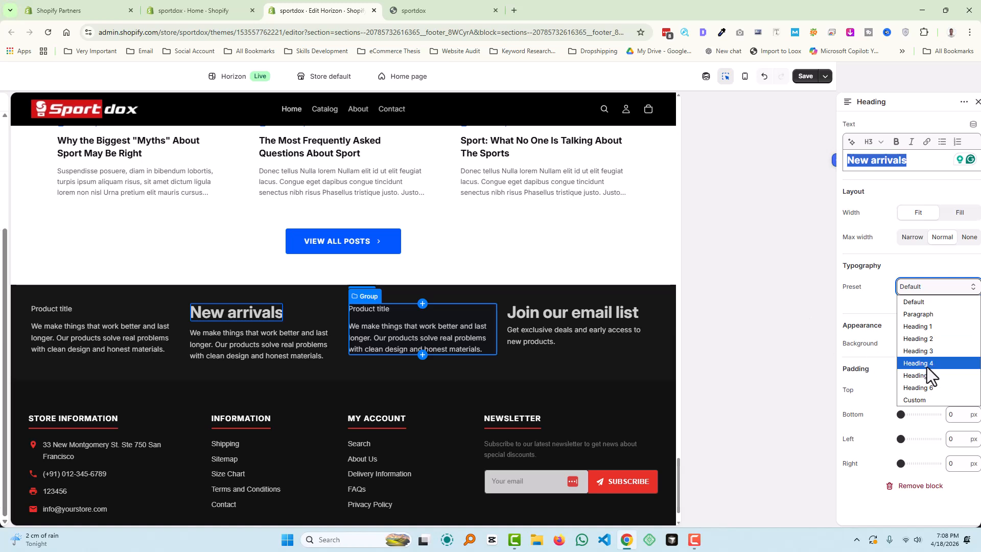
{"action": "left_click", "coordinate": [924, 351]}
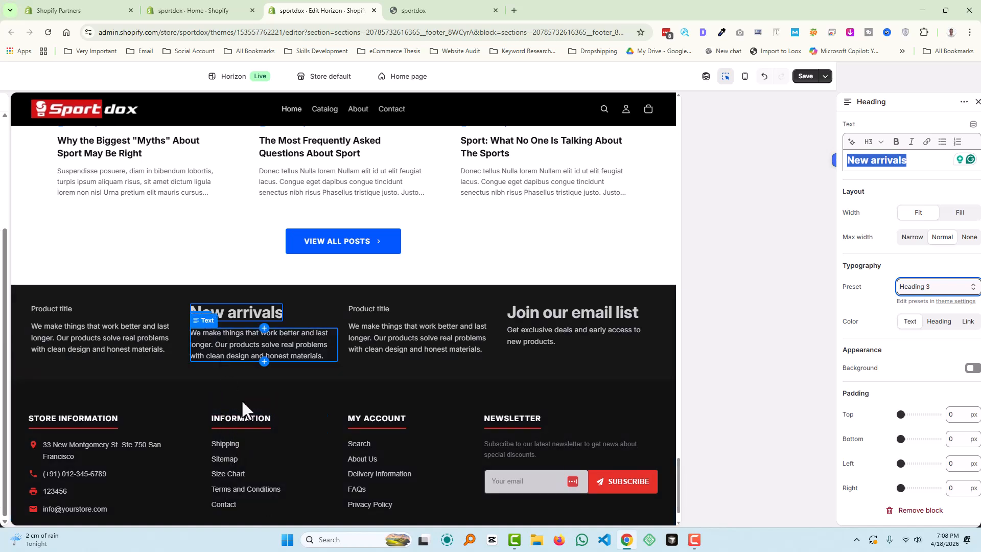
{"action": "scroll", "coordinate": [251, 389], "scroll_direction": "down", "scroll_amount": 1}
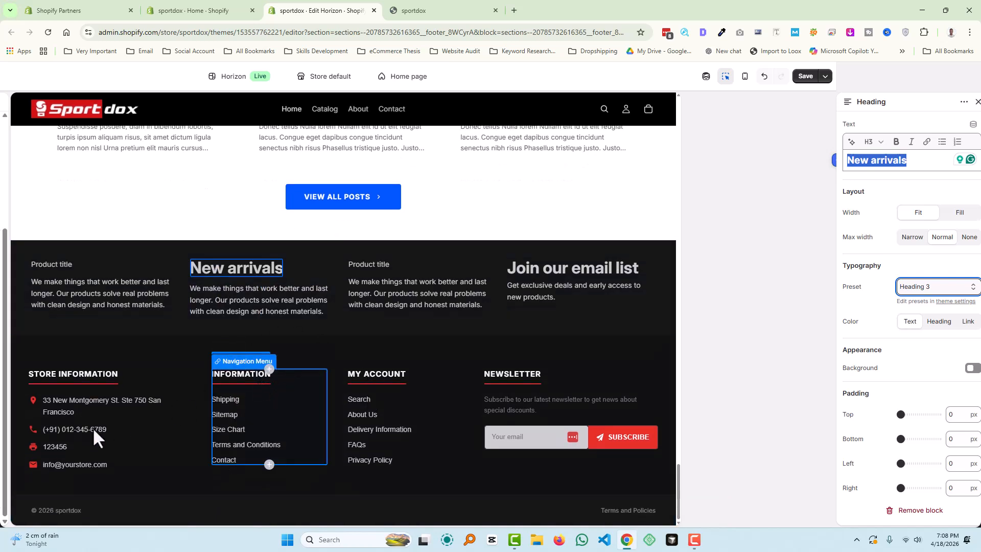
- Delete the custom 'Join our email list' footer section, leaving only the original store footer
{"action": "left_click", "coordinate": [977, 103]}
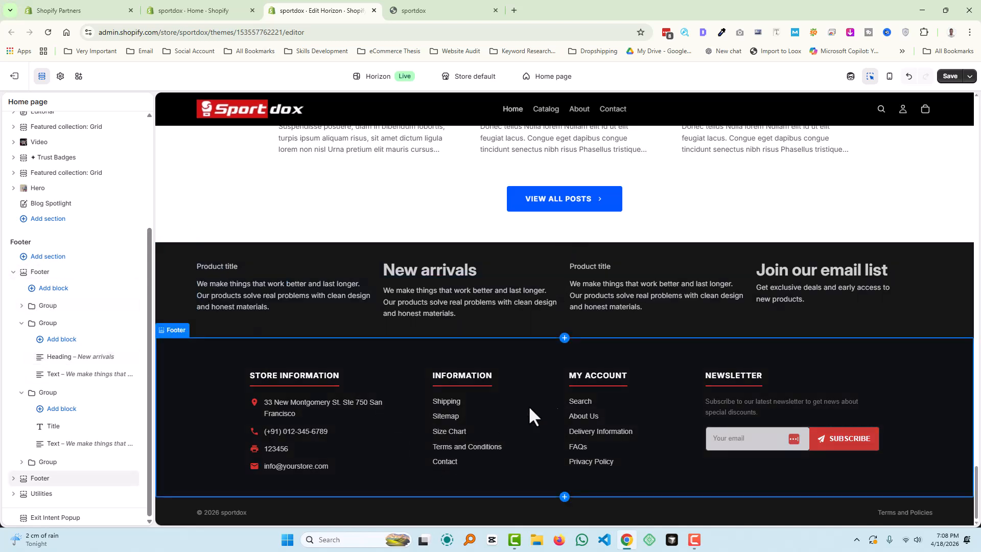
{"action": "left_click", "coordinate": [82, 272]}
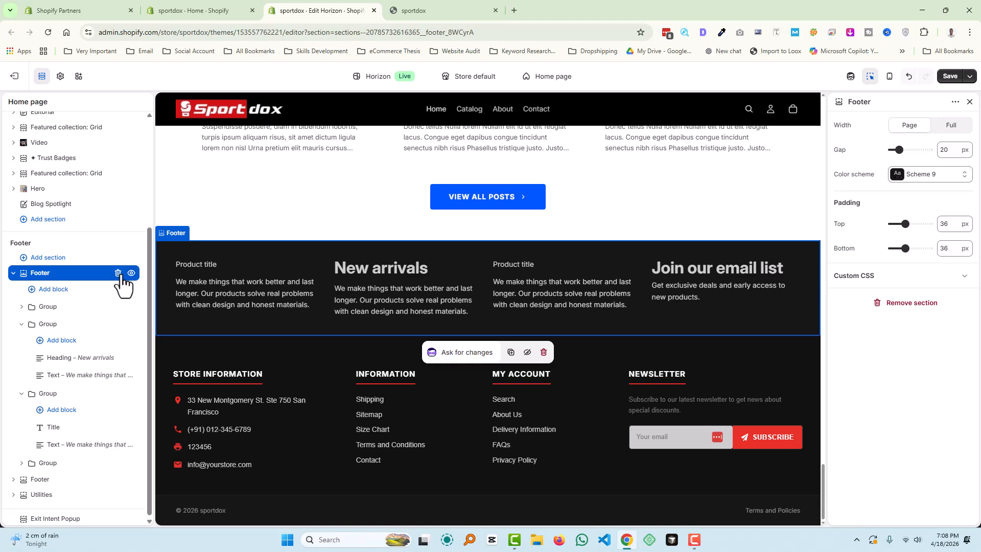
{"action": "left_click", "coordinate": [118, 273]}
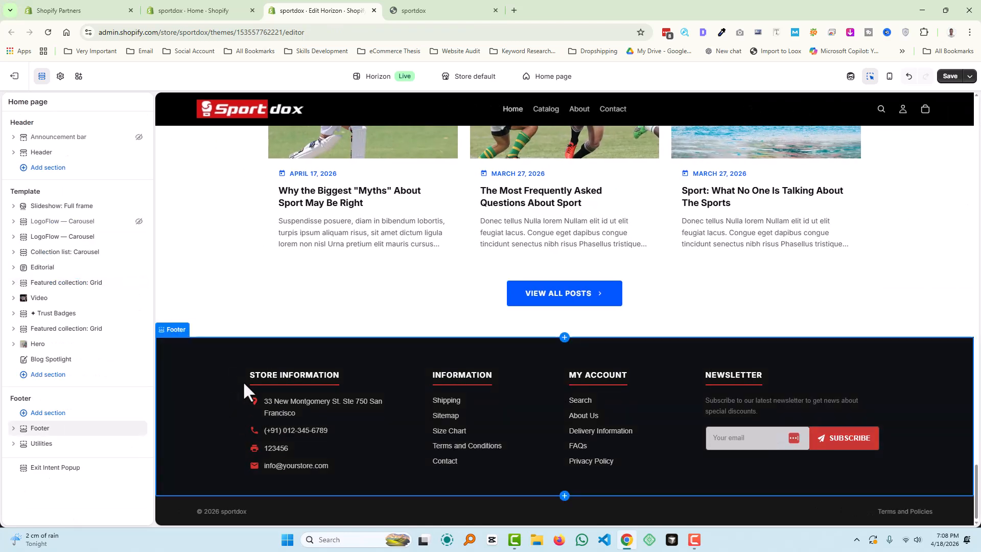
- Inspect the original footer's Information and My Account navigation blocks, with heading and menu My Account
{"action": "left_click", "coordinate": [215, 375]}
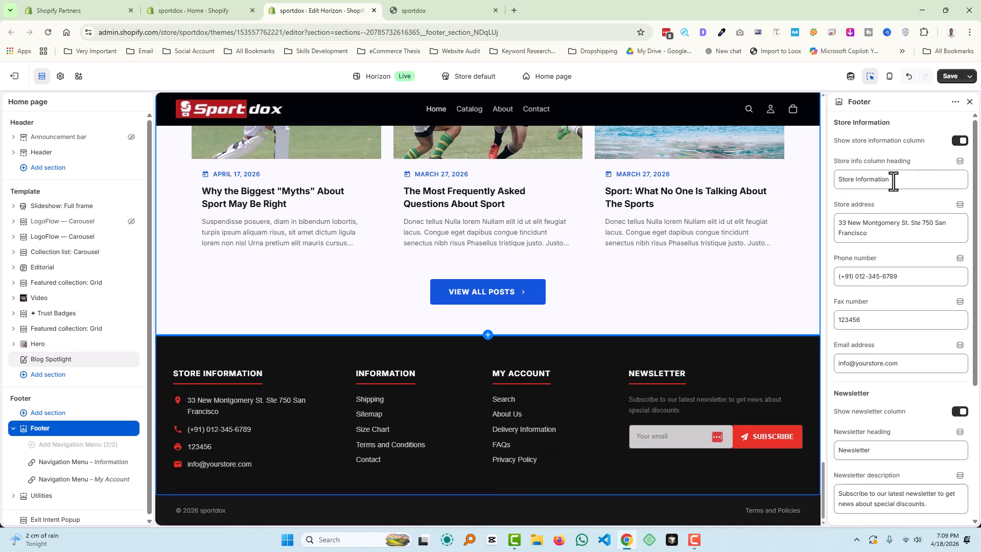
{"action": "left_click_drag", "start_coordinate": [892, 180], "coordinate": [785, 180]}
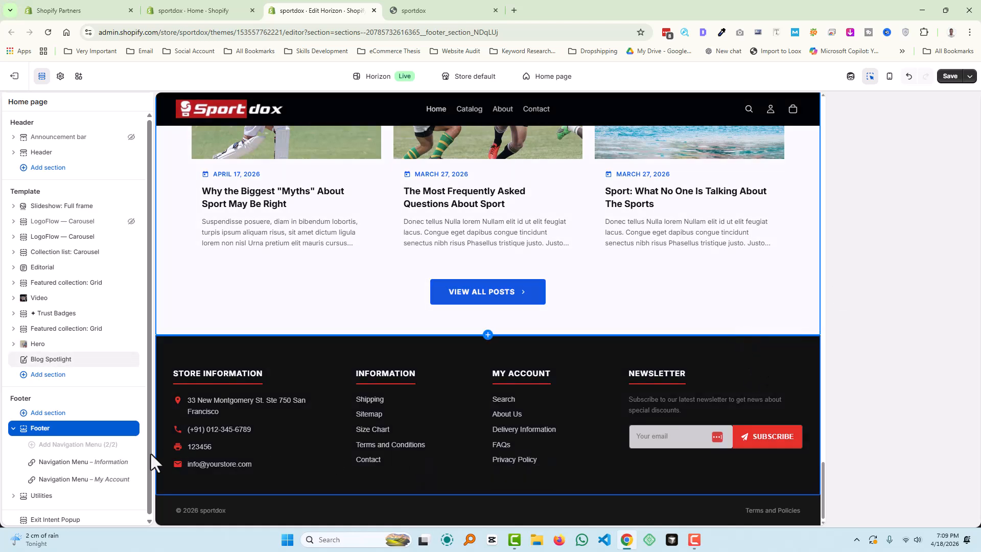
{"action": "left_click", "coordinate": [77, 433]}
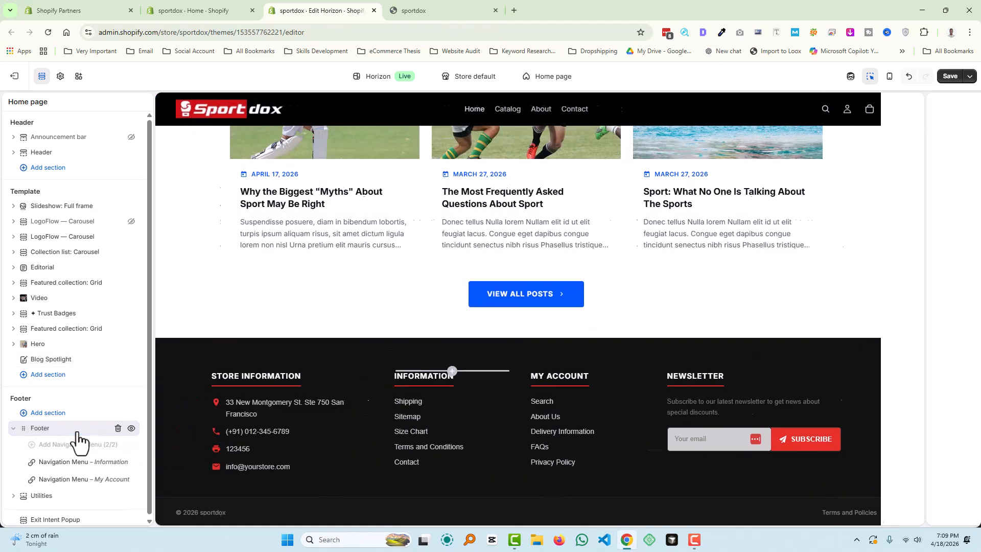
{"action": "left_click", "coordinate": [77, 434]}
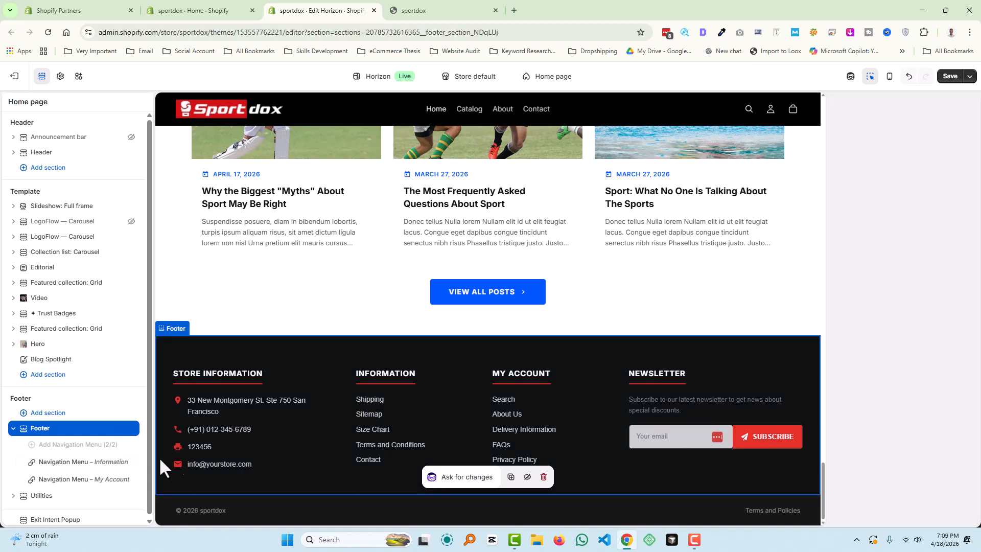
{"action": "left_click", "coordinate": [77, 461]}
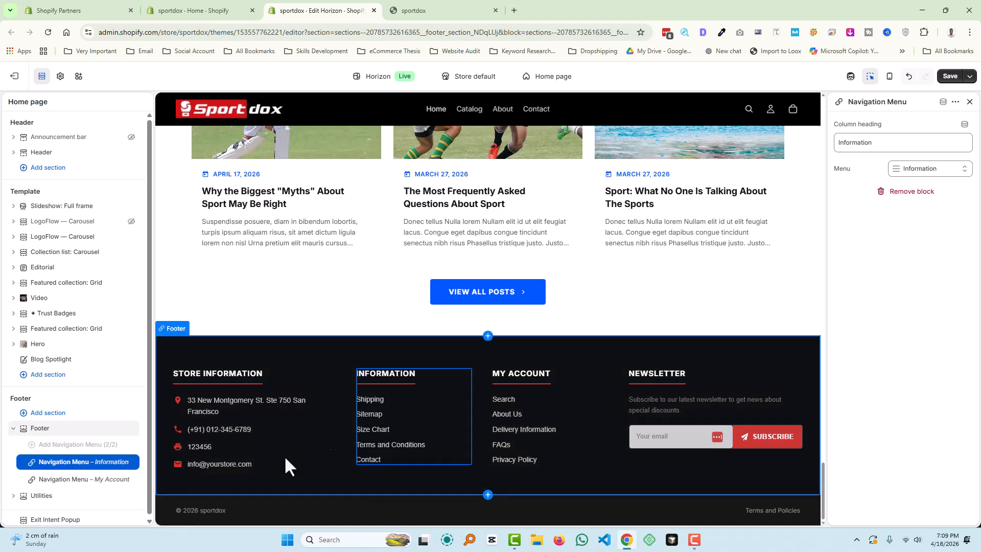
{"action": "left_click", "coordinate": [86, 480]}
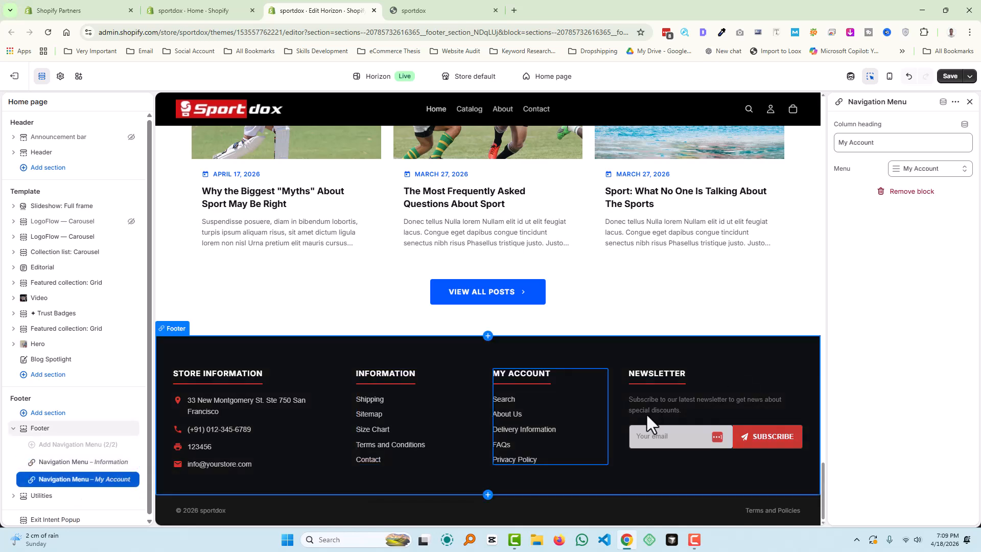
{"action": "scroll", "coordinate": [353, 432], "scroll_direction": "up", "scroll_amount": 2}
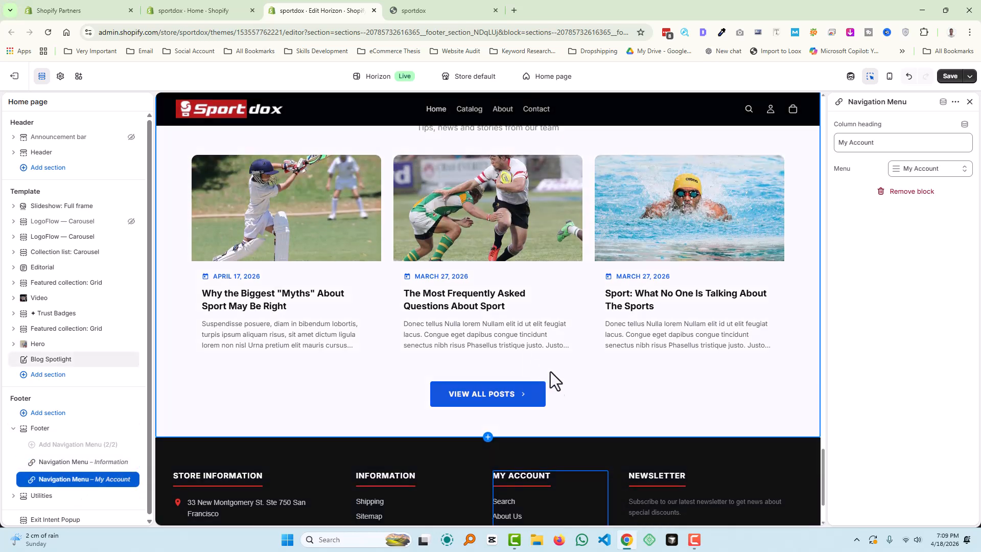
{"action": "scroll", "coordinate": [549, 373], "scroll_direction": "down", "scroll_amount": 2}
{"action": "scroll", "coordinate": [358, 398], "scroll_direction": "up", "scroll_amount": 4}
{"action": "scroll", "coordinate": [383, 401], "scroll_direction": "down", "scroll_amount": 4}
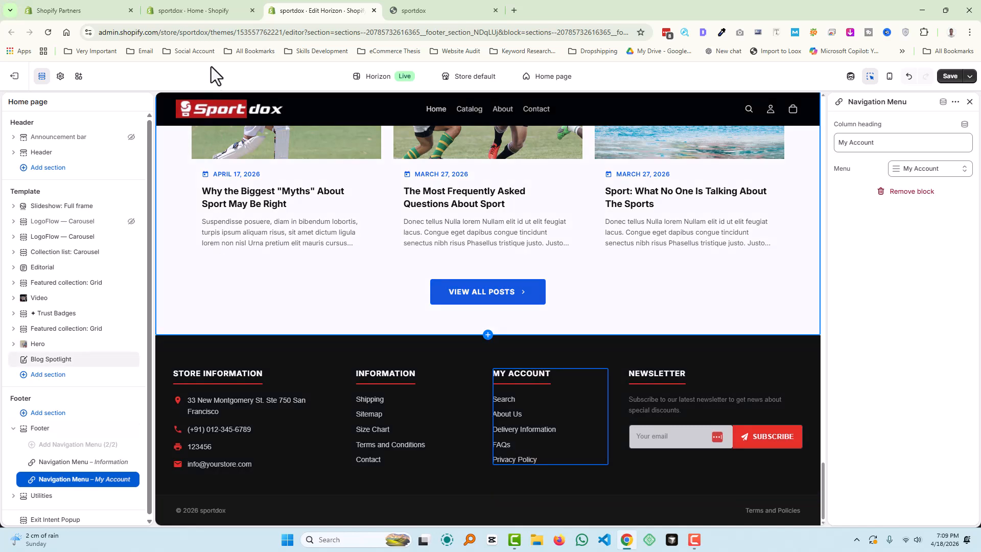
- Open the Horizon theme's code editor from the Themes page
{"action": "left_click", "coordinate": [213, 11]}
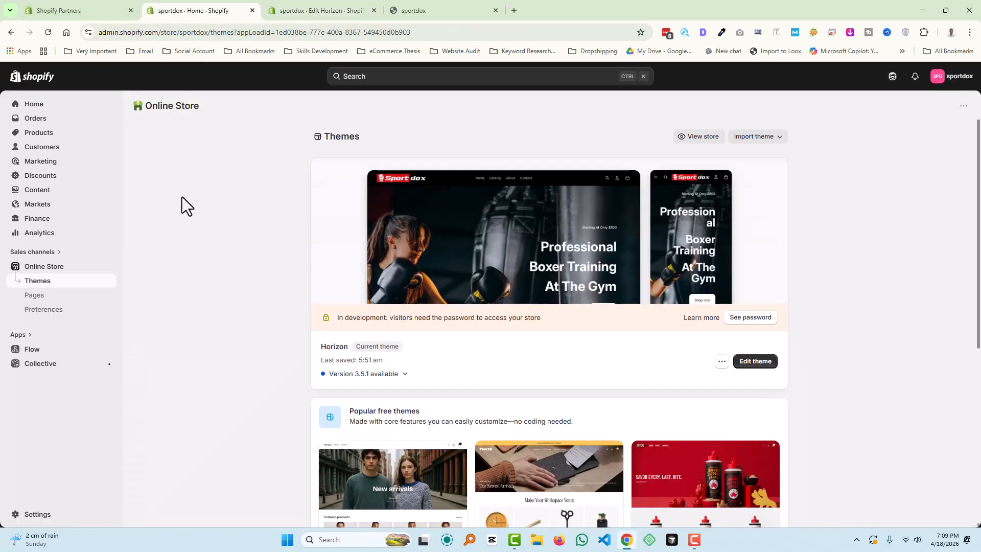
{"action": "left_click", "coordinate": [719, 367]}
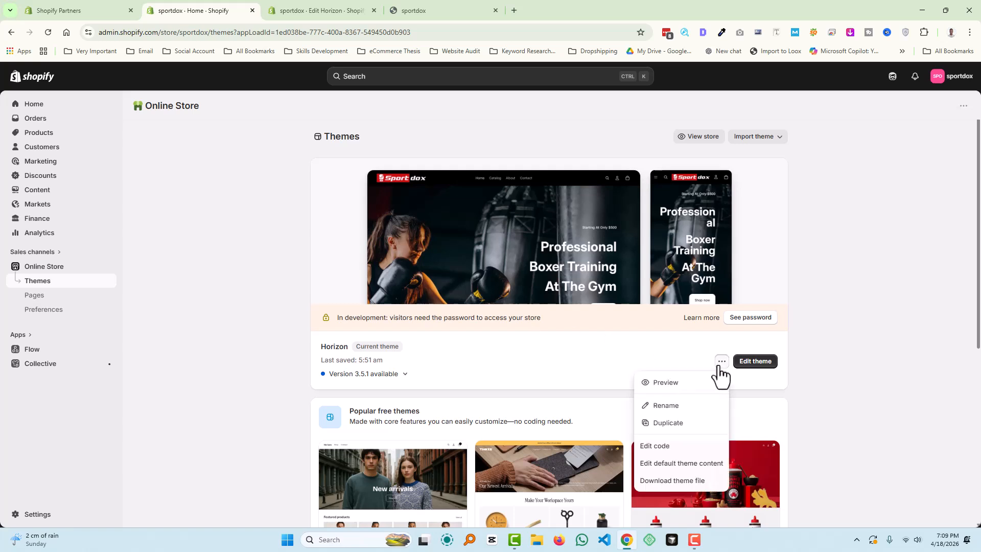
{"action": "left_click", "coordinate": [690, 447]}
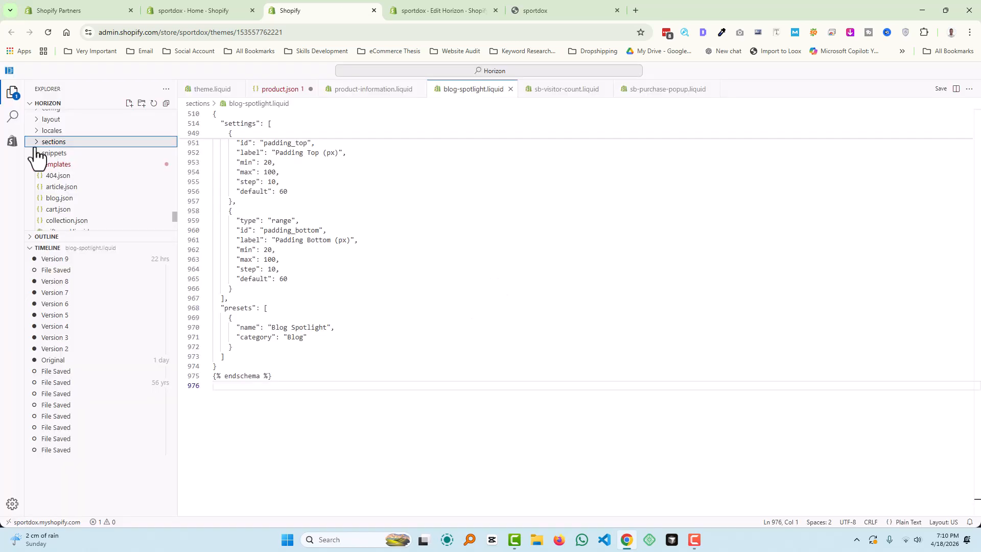
- Open footer.liquid via Quick Open and select all its code, then return to the theme editor
{"action": "left_click", "coordinate": [46, 147]}
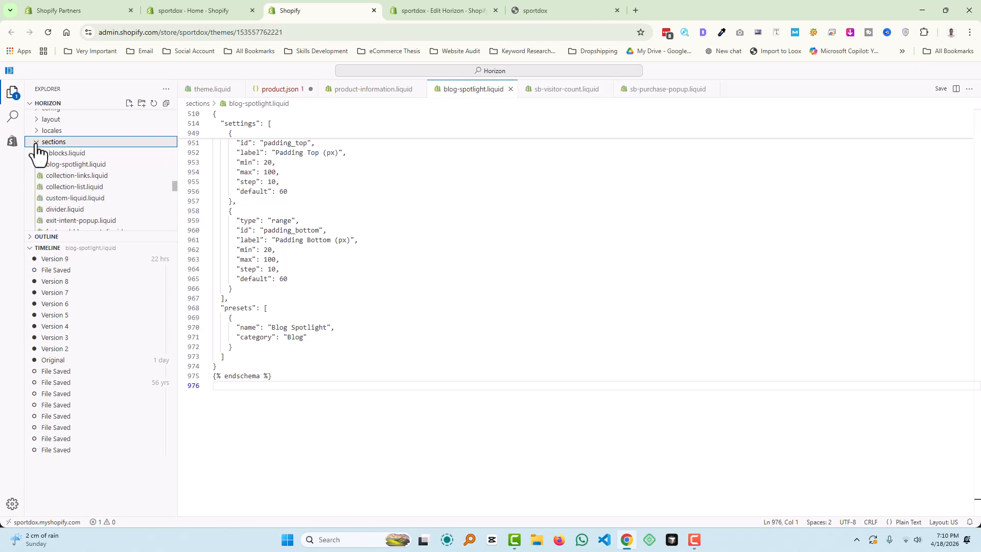
{"action": "left_click", "coordinate": [444, 72]}
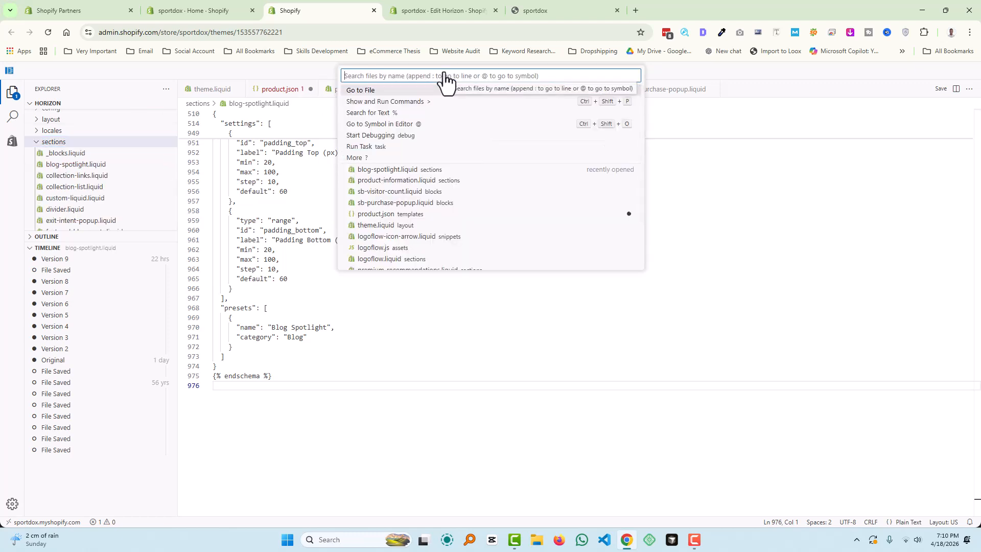
{"action": "type", "text": "footer"}
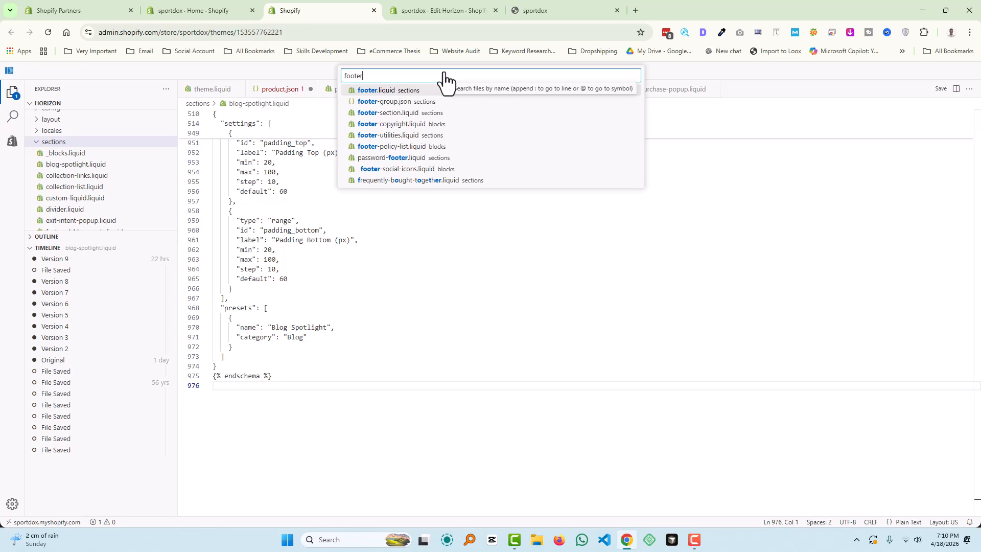
{"action": "left_click", "coordinate": [417, 91]}
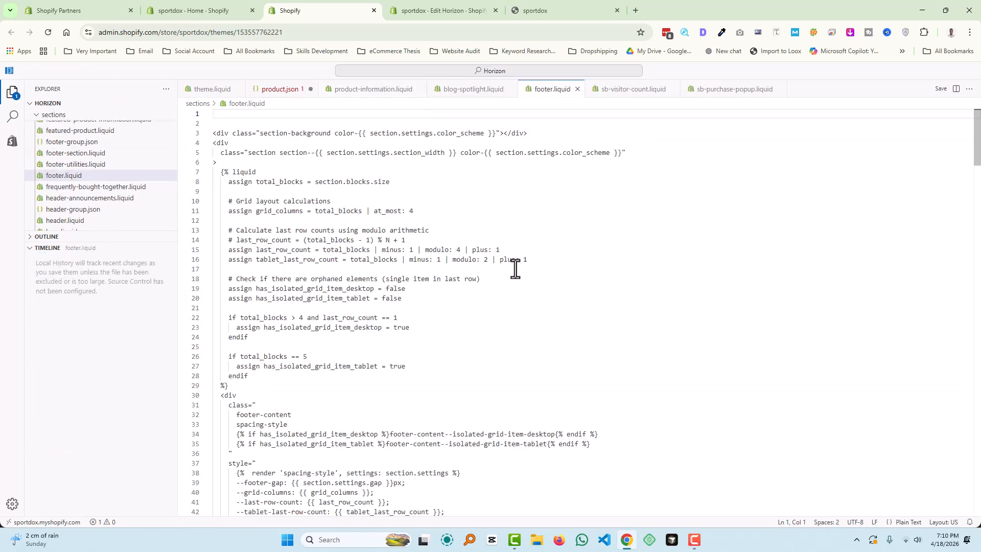
{"action": "key", "text": "ctrl+a"}
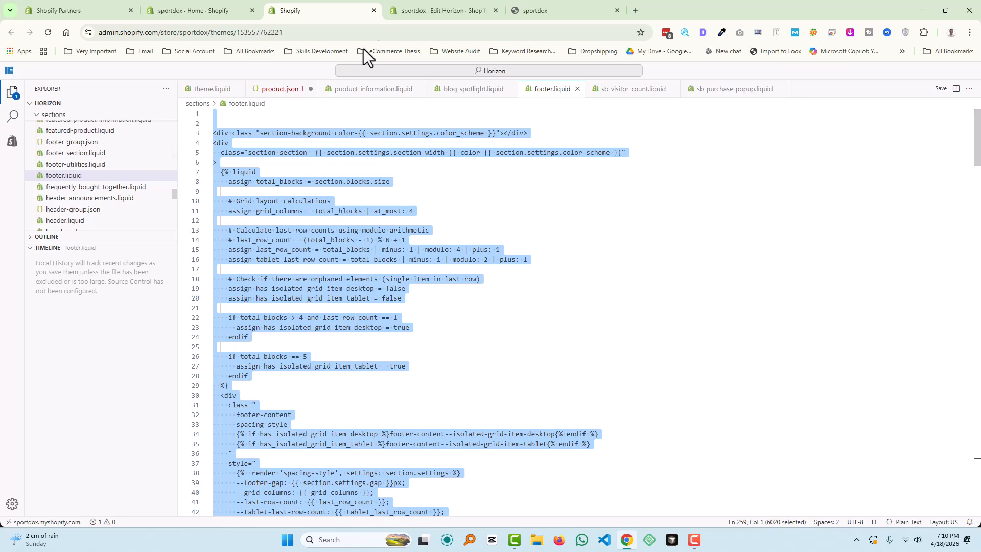
{"action": "left_click", "coordinate": [409, 11]}
- Deselect the My Account block, review the homepage preview, and save the Horizon theme changes
{"action": "scroll", "coordinate": [67, 462], "scroll_direction": "down", "scroll_amount": 1}
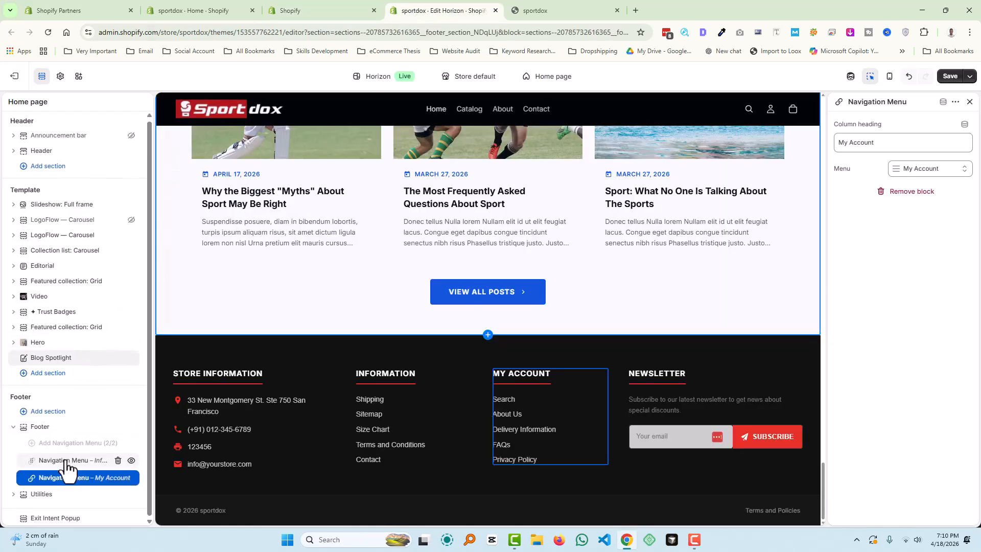
{"action": "key", "text": "Escape"}
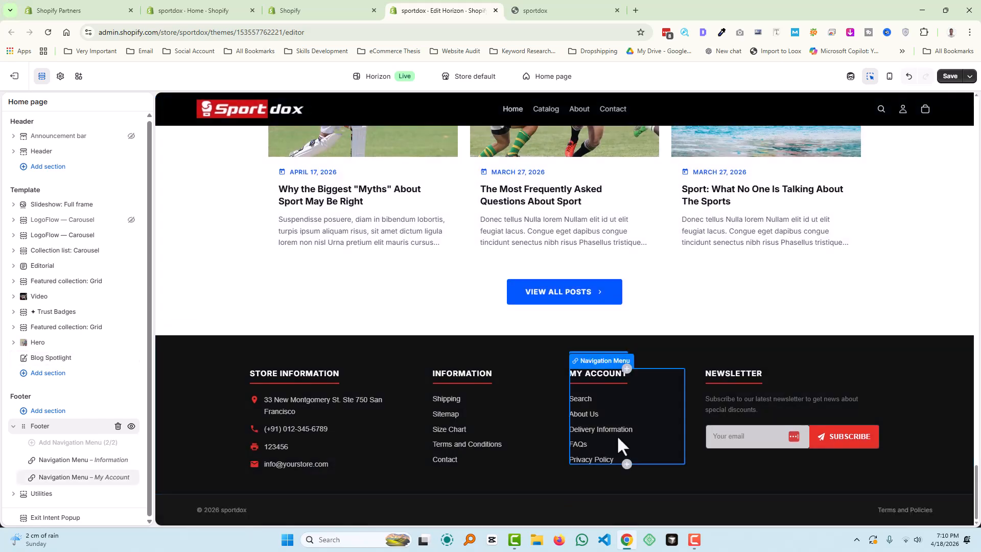
{"action": "scroll", "coordinate": [589, 417], "scroll_direction": "up", "scroll_amount": 3}
{"action": "scroll", "coordinate": [589, 419], "scroll_direction": "up", "scroll_amount": 3}
{"action": "scroll", "coordinate": [589, 420], "scroll_direction": "down", "scroll_amount": 6}
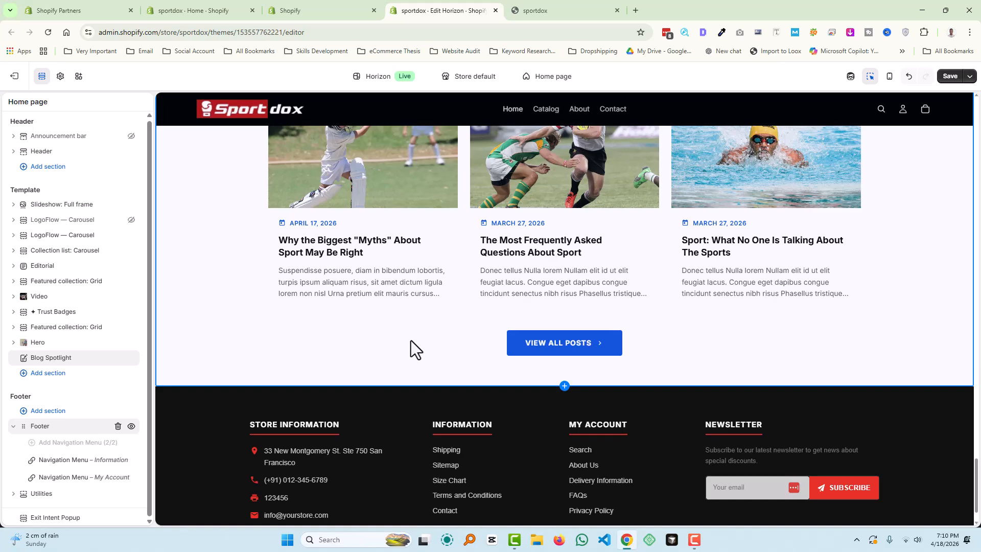
{"action": "scroll", "coordinate": [393, 348], "scroll_direction": "up", "scroll_amount": 2}
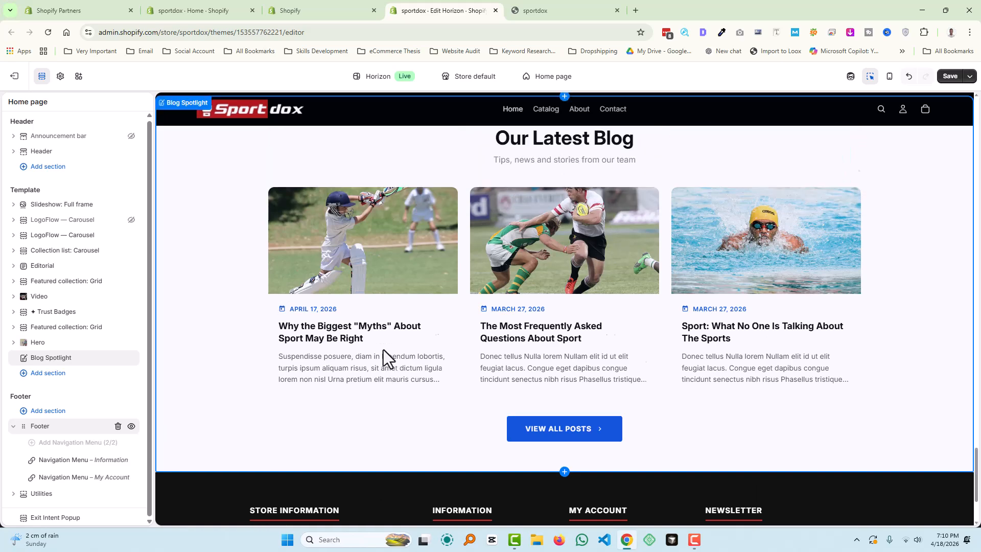
{"action": "scroll", "coordinate": [642, 366], "scroll_direction": "up", "scroll_amount": 3}
{"action": "scroll", "coordinate": [464, 366], "scroll_direction": "up", "scroll_amount": 10}
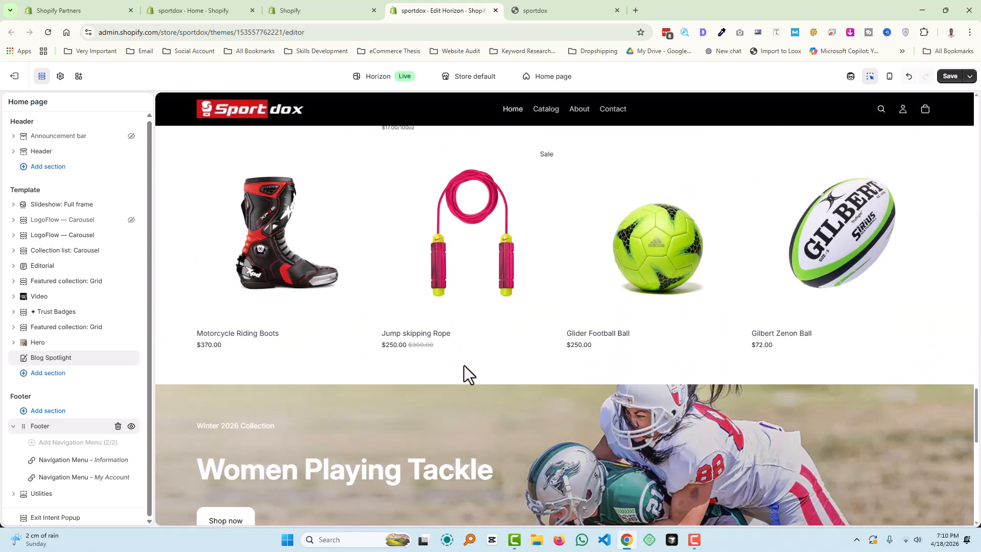
{"action": "scroll", "coordinate": [468, 395], "scroll_direction": "down", "scroll_amount": 1}
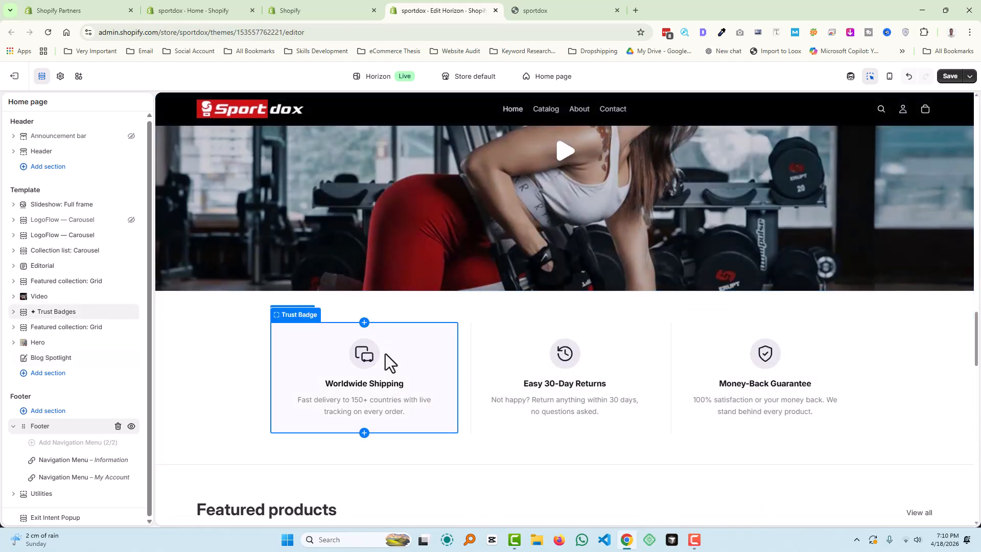
{"action": "scroll", "coordinate": [388, 353], "scroll_direction": "up", "scroll_amount": 5}
{"action": "scroll", "coordinate": [474, 349], "scroll_direction": "up", "scroll_amount": 10}
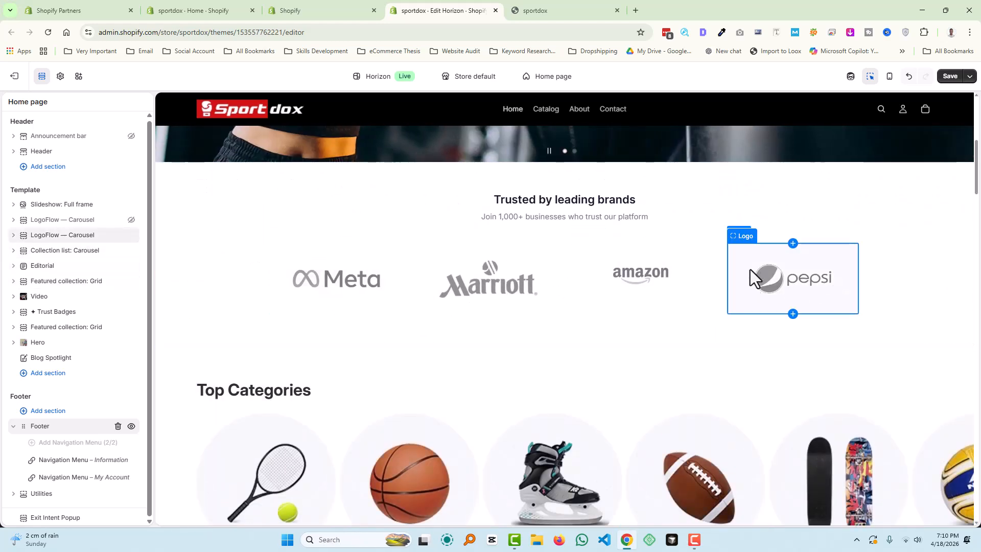
{"action": "left_click", "coordinate": [952, 77]}
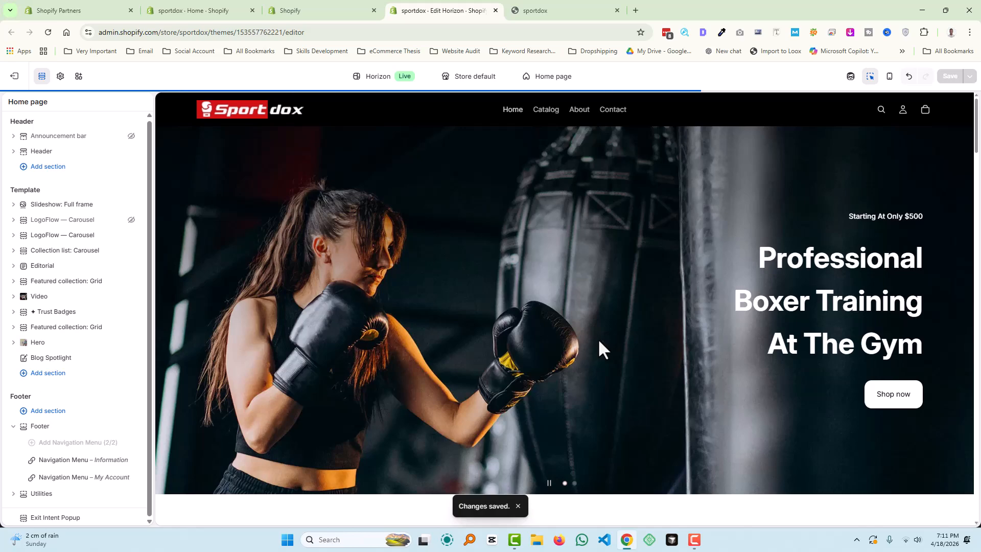
{"action": "left_click", "coordinate": [526, 7]}
- Scroll through the live Sportdox storefront homepage to review the saved footer
{"action": "scroll", "coordinate": [477, 248], "scroll_direction": "up", "scroll_amount": 15}
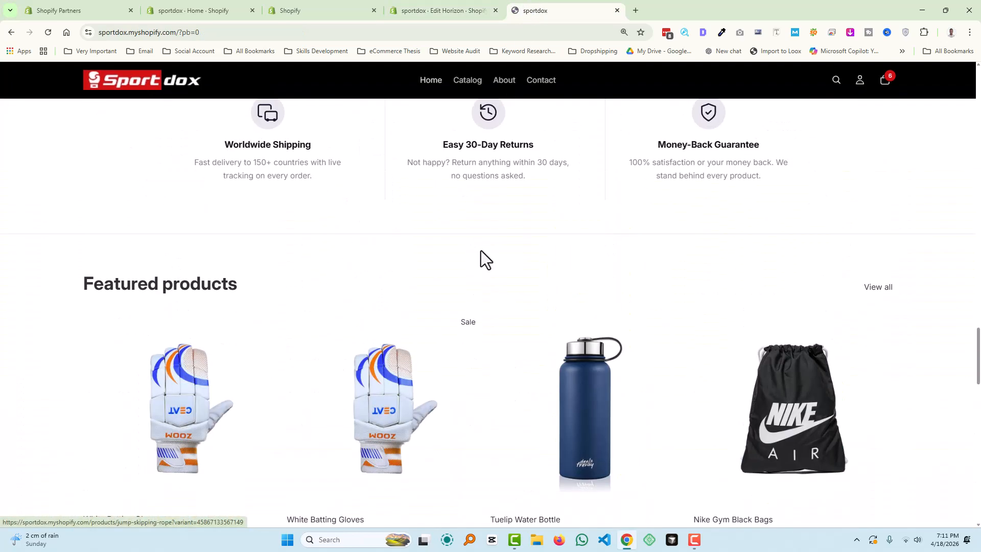
{"action": "scroll", "coordinate": [477, 248], "scroll_direction": "up", "scroll_amount": 20}
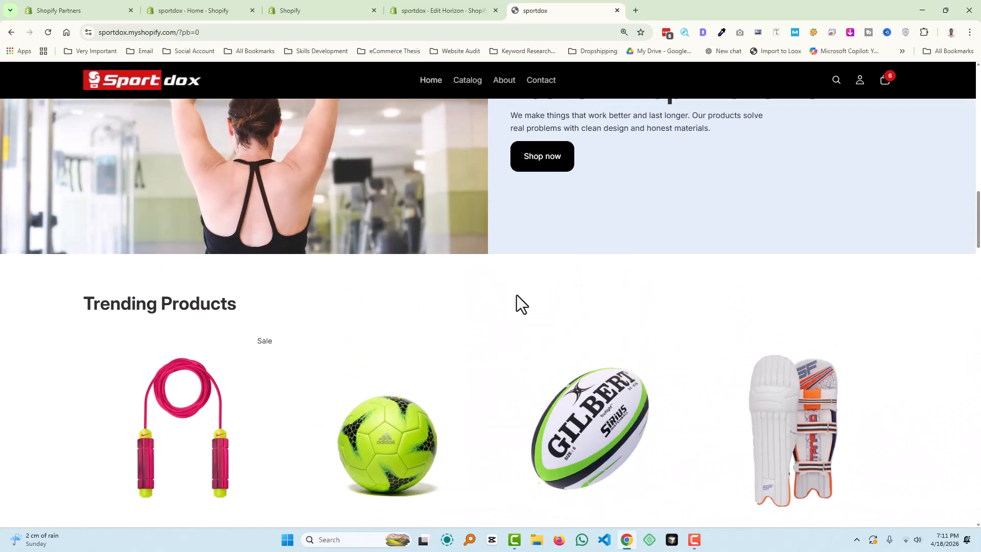
{"action": "scroll", "coordinate": [517, 295], "scroll_direction": "up", "scroll_amount": 10}
{"action": "scroll", "coordinate": [517, 295], "scroll_direction": "up", "scroll_amount": 4}
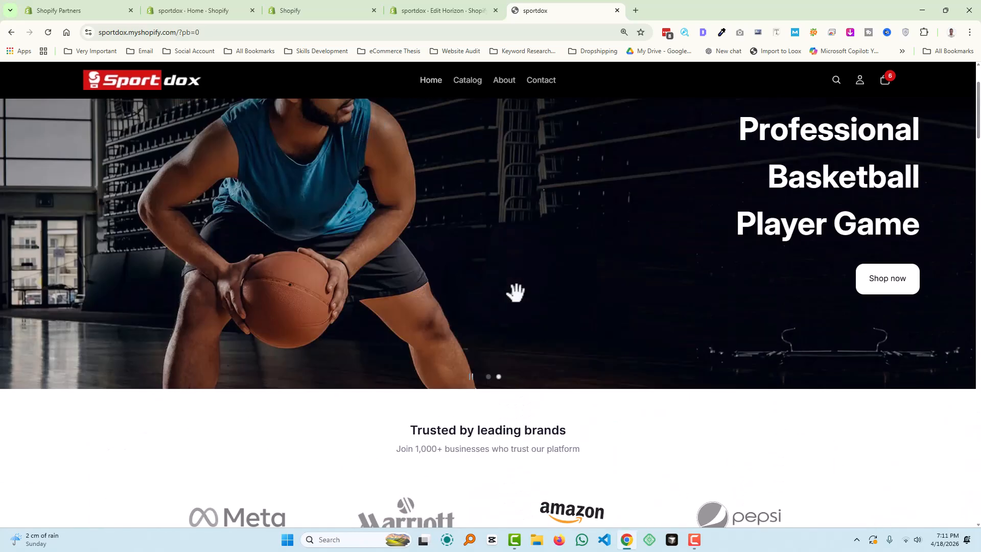
{"action": "scroll", "coordinate": [402, 295], "scroll_direction": "down", "scroll_amount": 8}
{"action": "scroll", "coordinate": [394, 305], "scroll_direction": "down", "scroll_amount": 10}
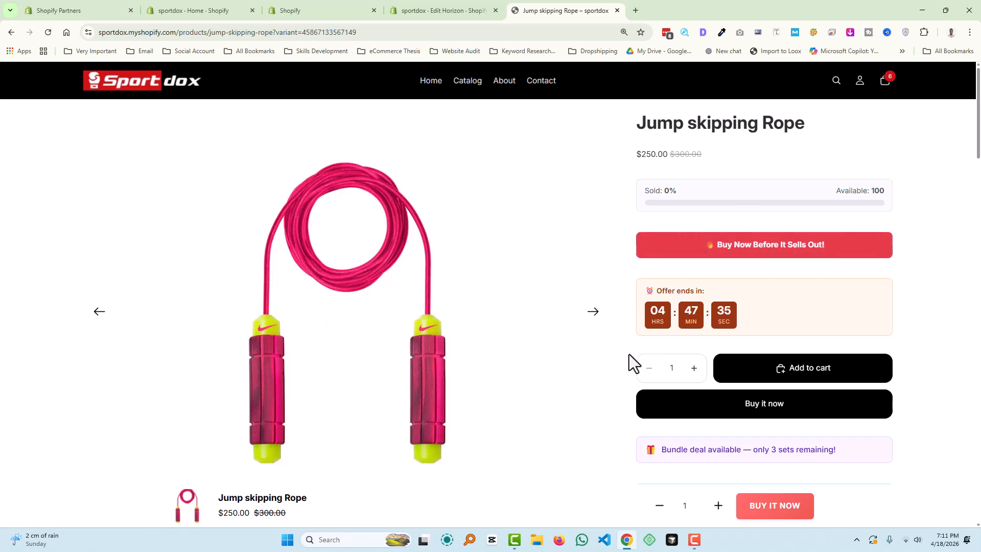
{"action": "scroll", "coordinate": [419, 348], "scroll_direction": "down", "scroll_amount": 7}
{"action": "scroll", "coordinate": [771, 337], "scroll_direction": "down", "scroll_amount": 15}
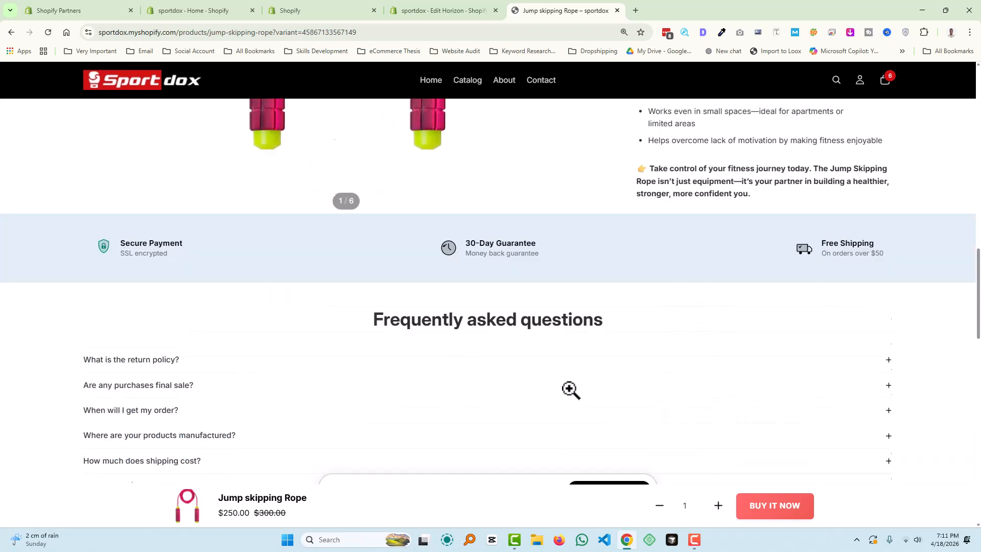
{"action": "scroll", "coordinate": [569, 390], "scroll_direction": "up", "scroll_amount": 4}
{"action": "scroll", "coordinate": [569, 389], "scroll_direction": "up", "scroll_amount": 12}
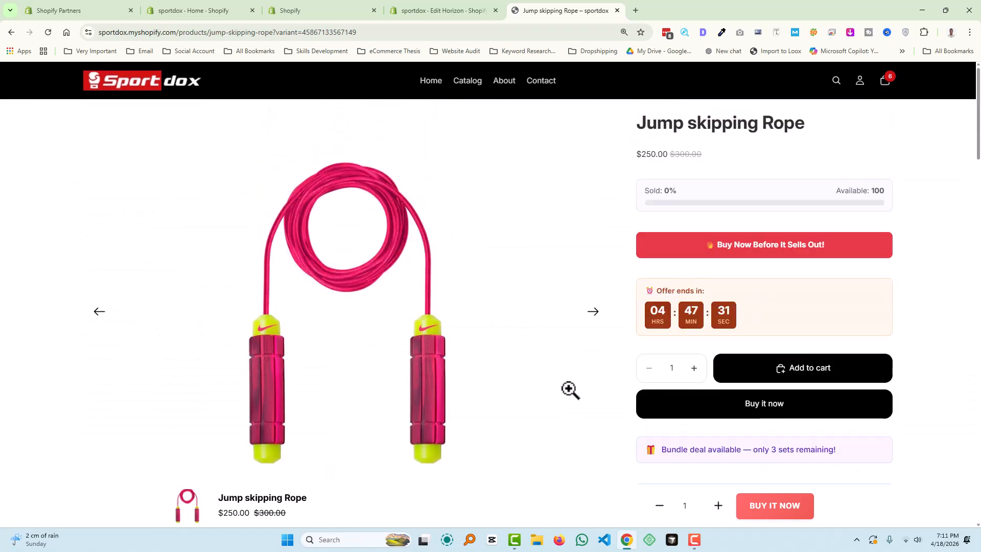